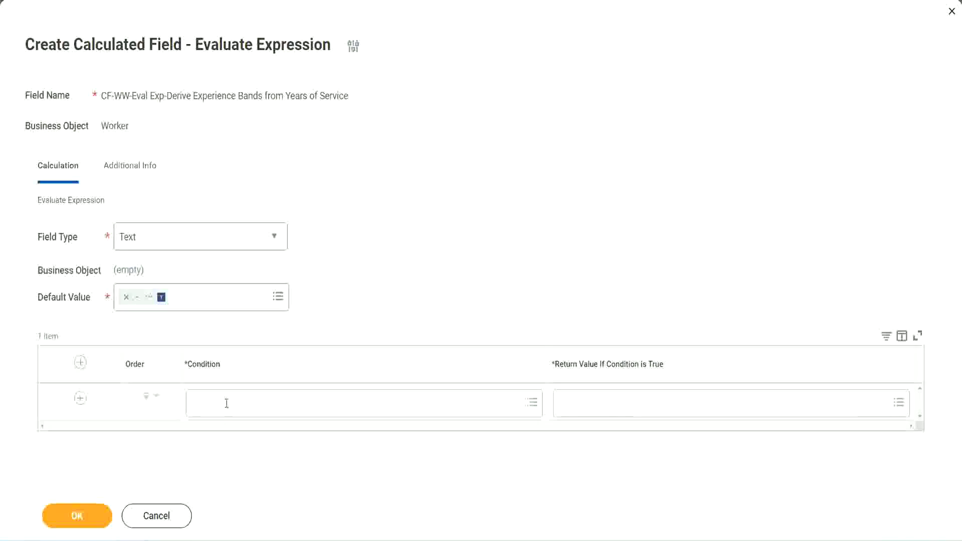
# Copy the Field 1 name from the Notepad++ notes and set the first row's condition to CF-WW-TF-Length of Service between 0 and 7 years
pyautogui.click(227, 404)
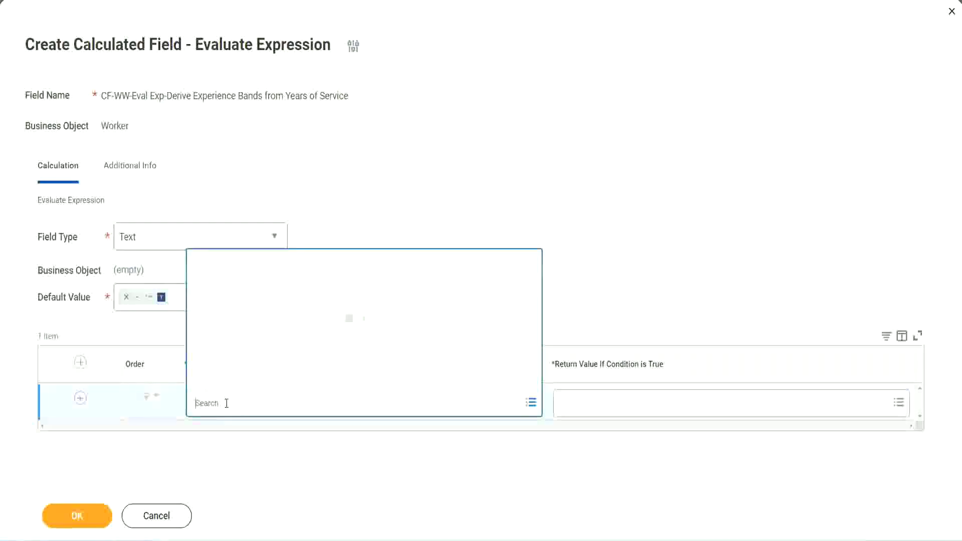
pyautogui.click(370, 228)
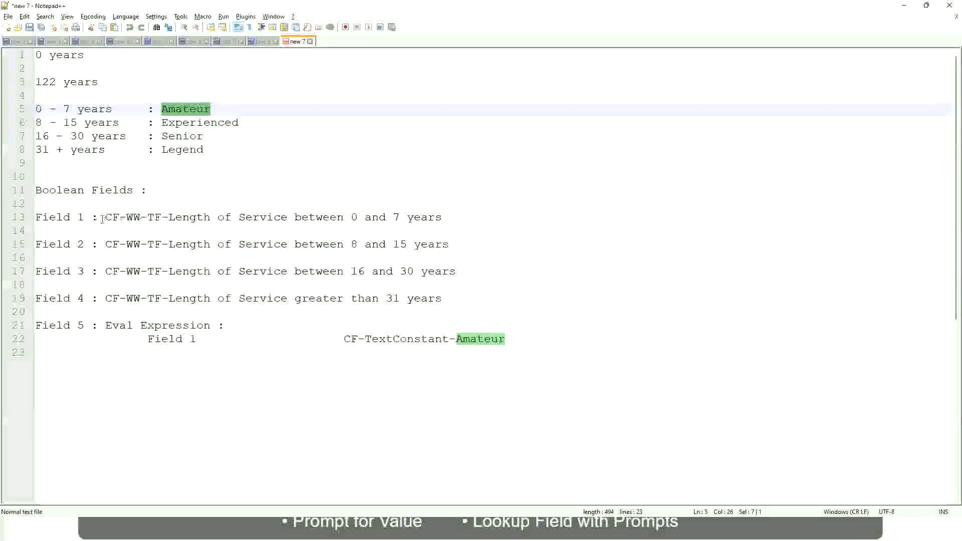
pyautogui.moveTo(108, 216); pyautogui.dragTo(443, 221)
pyautogui.hotkey('ctrl', 'c')
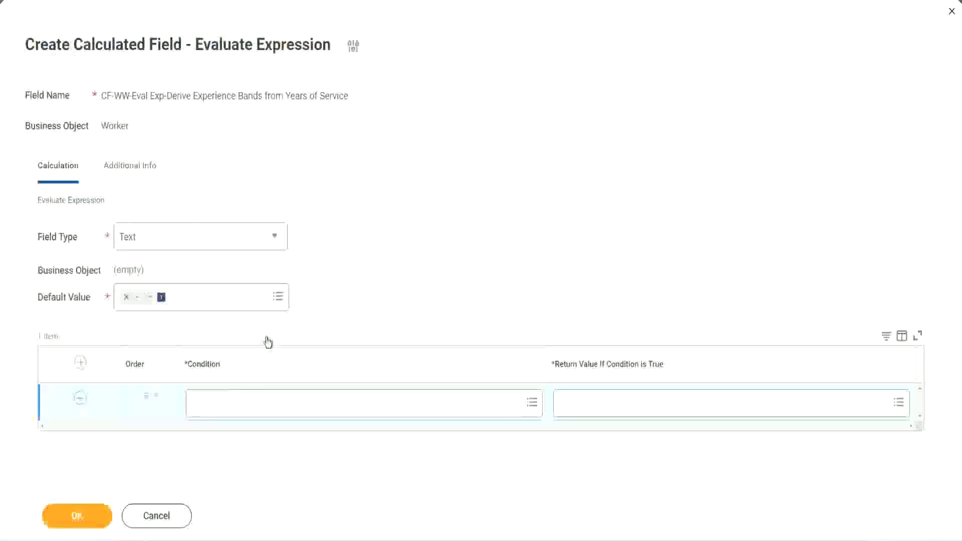
pyautogui.click(245, 407)
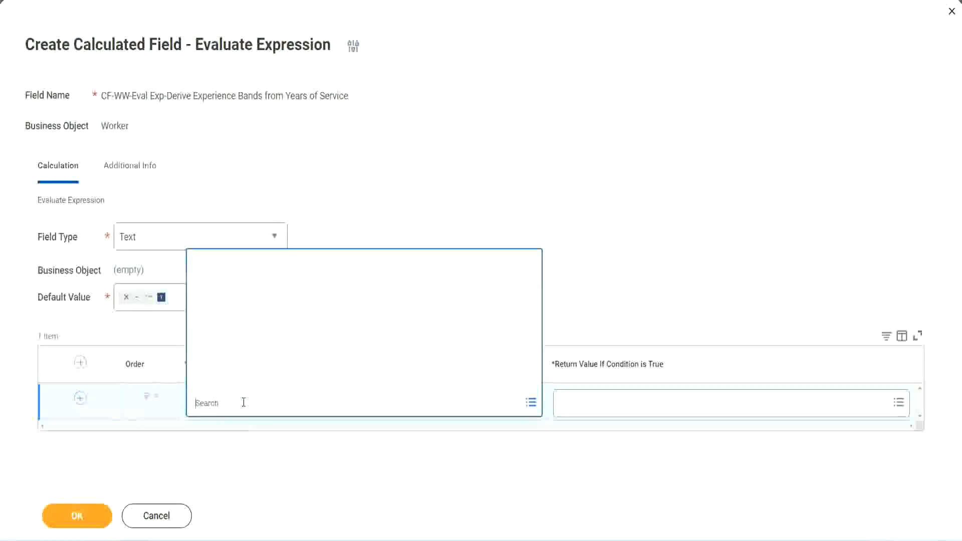
pyautogui.hotkey('ctrl', 'v')
pyautogui.press('Return')
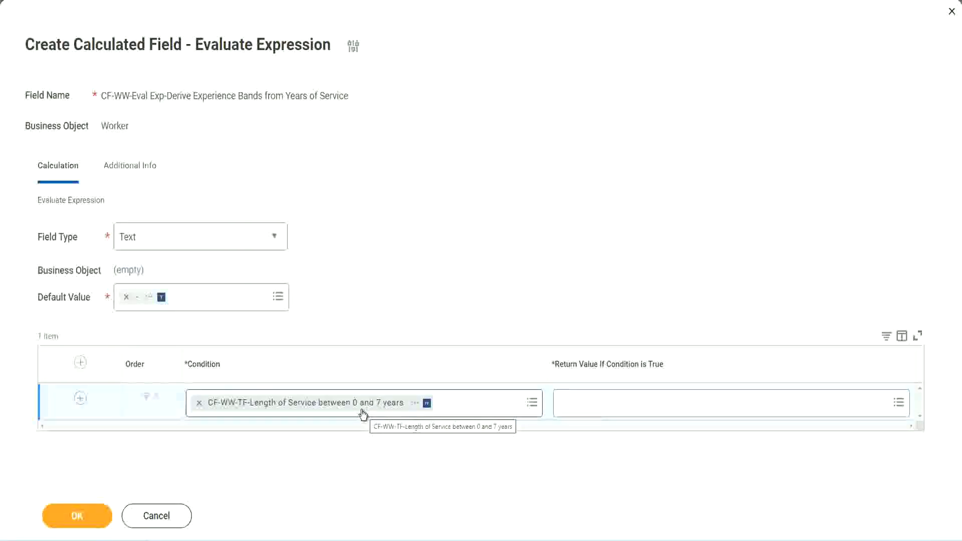
pyautogui.click(626, 411)
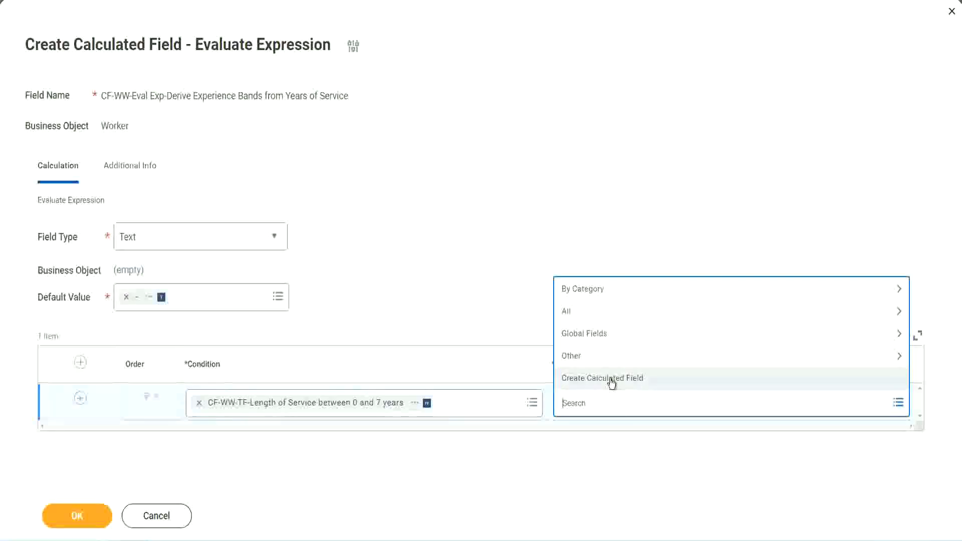
pyautogui.click(559, 250)
pyautogui.click(580, 408)
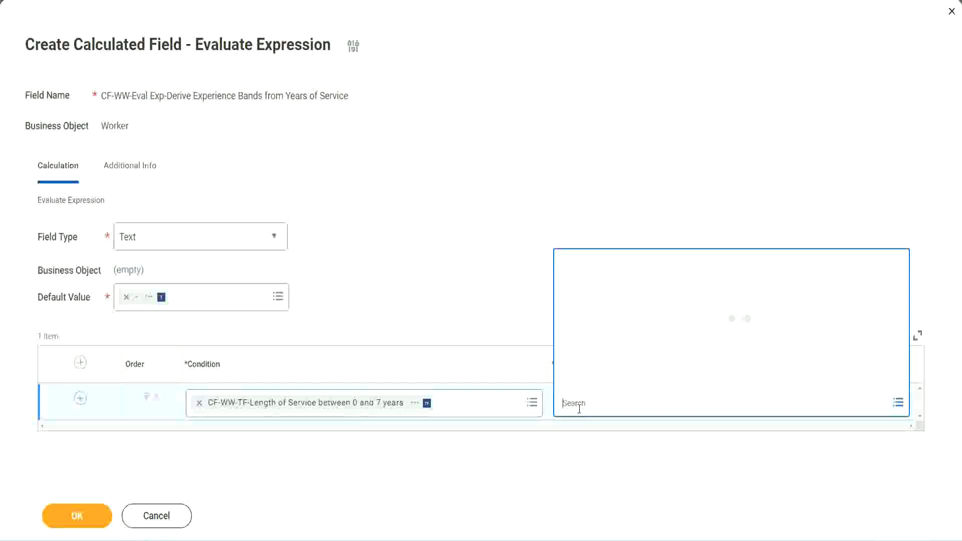
pyautogui.write('Amaterue')
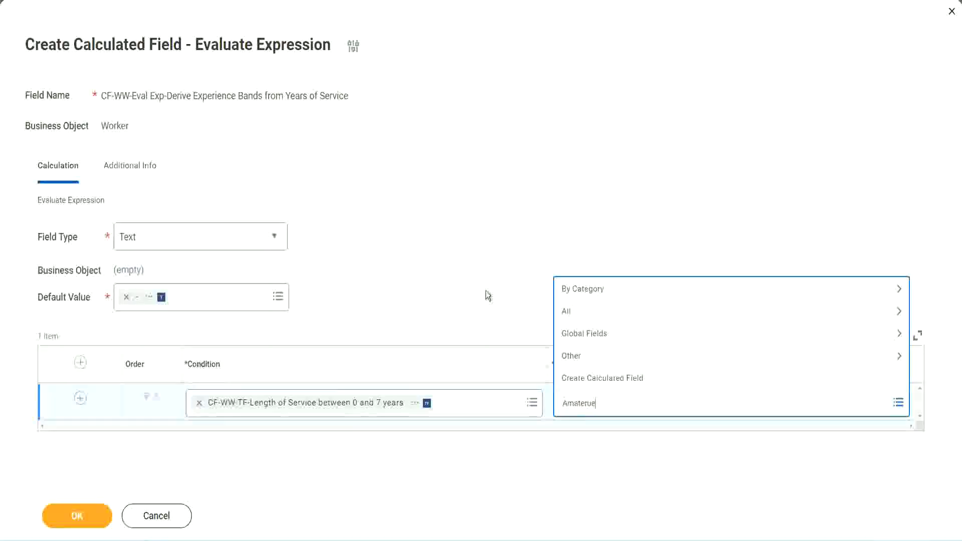
pyautogui.click(487, 292)
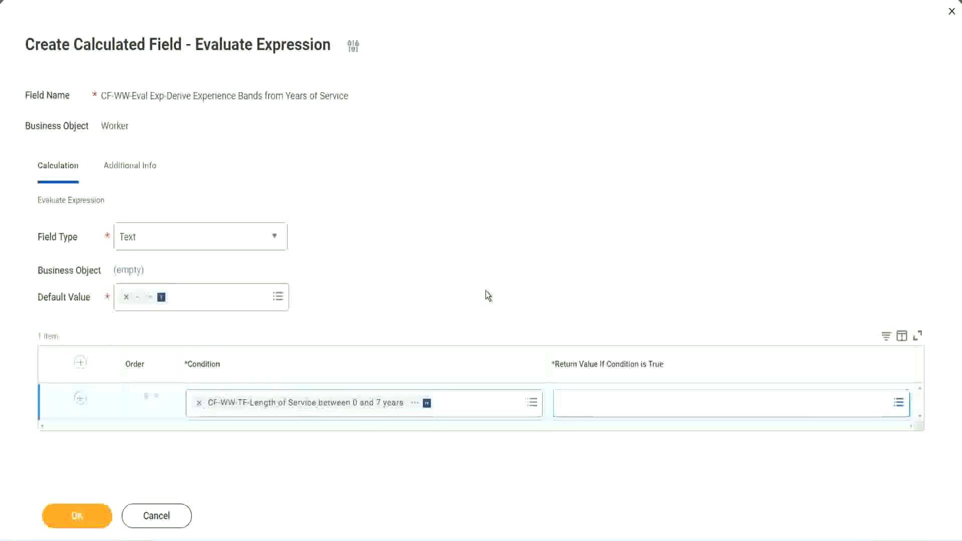
pyautogui.click(607, 410)
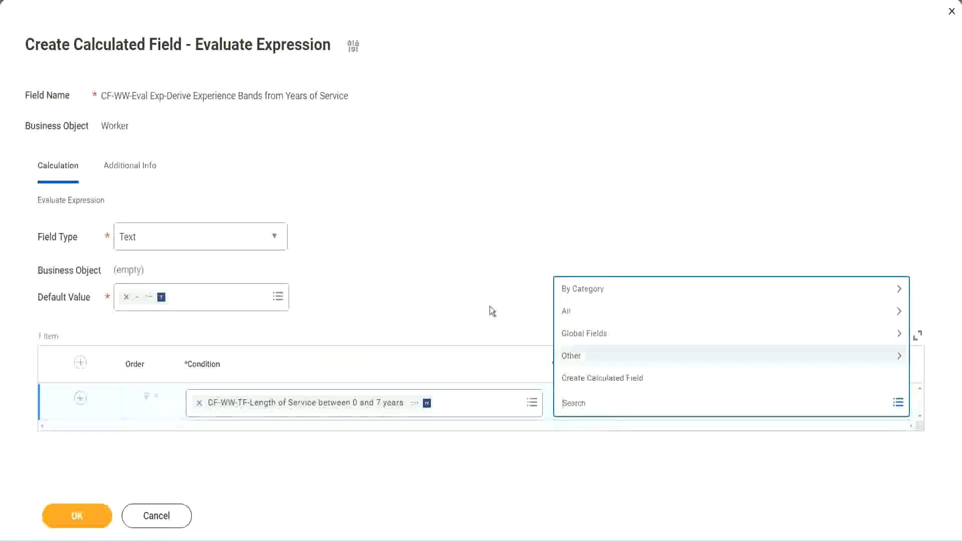
pyautogui.click(485, 292)
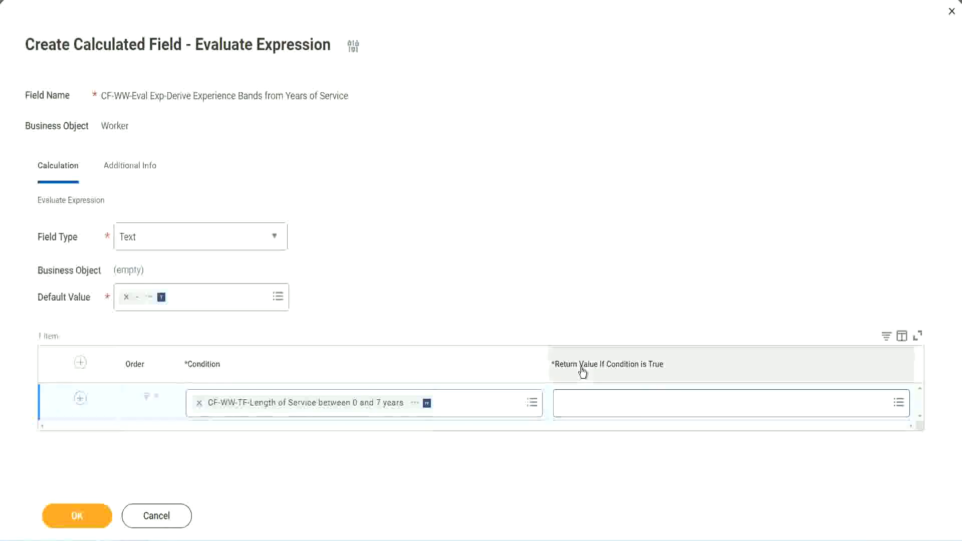
# Start a new calculated field for the first row's return value and name it CF-WW-TC-Amateur
pyautogui.click(624, 406)
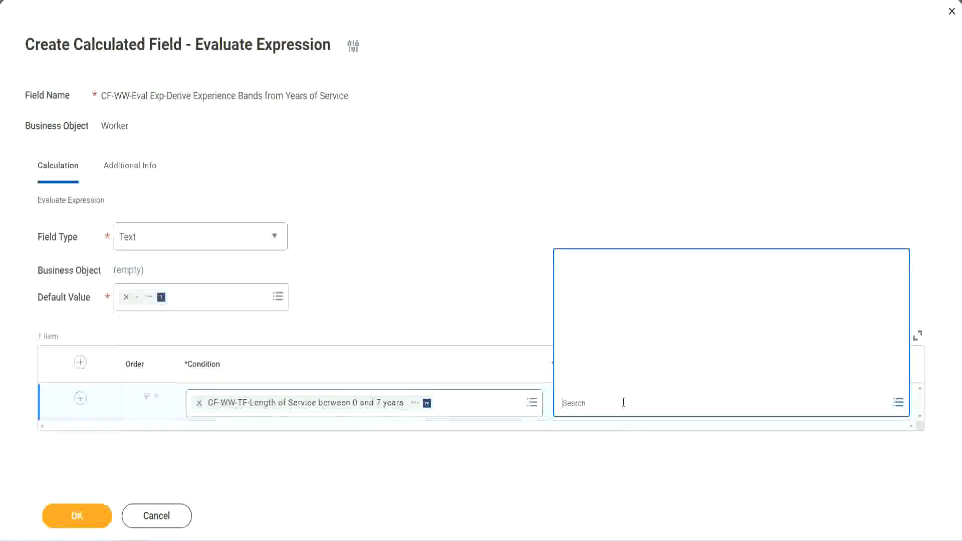
pyautogui.click(617, 380)
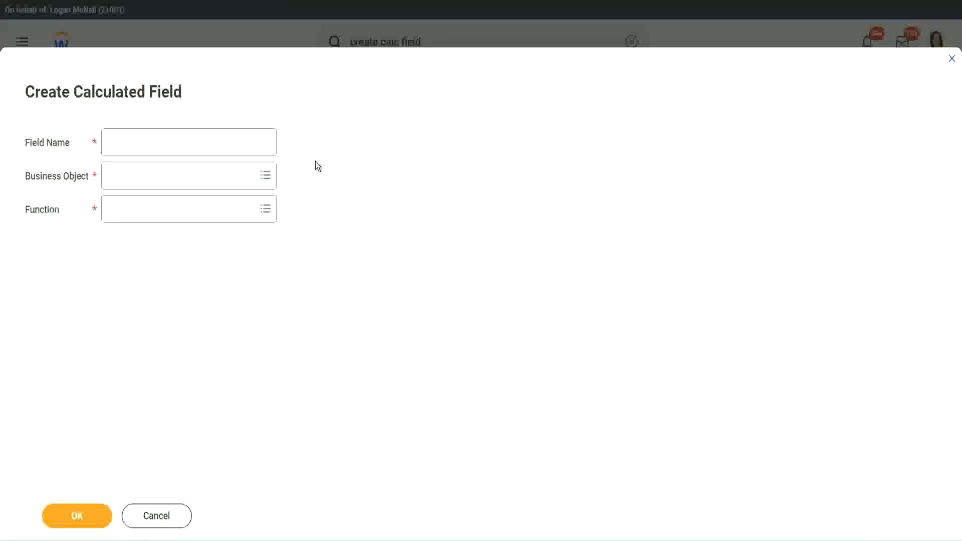
pyautogui.click(118, 142)
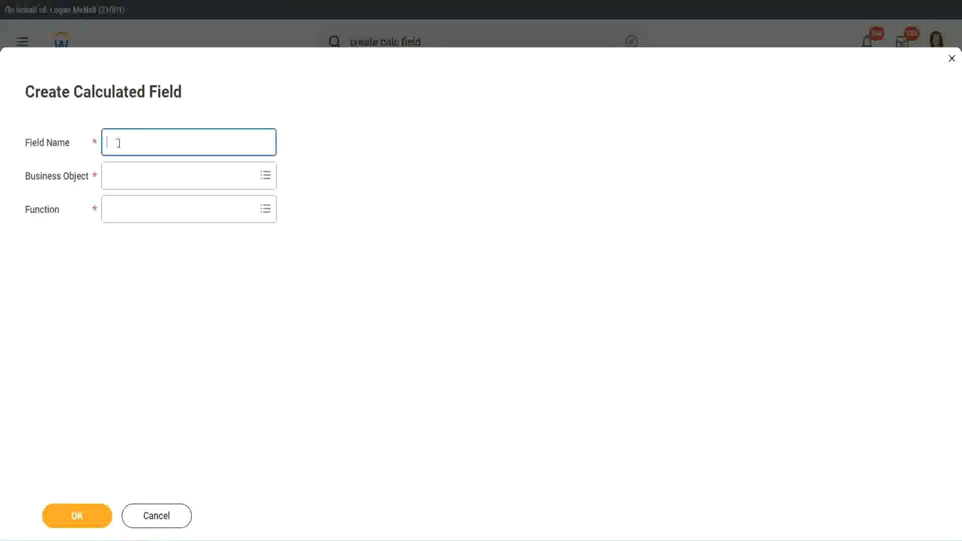
pyautogui.write('CF-TC-Amateur')
pyautogui.click(120, 142)
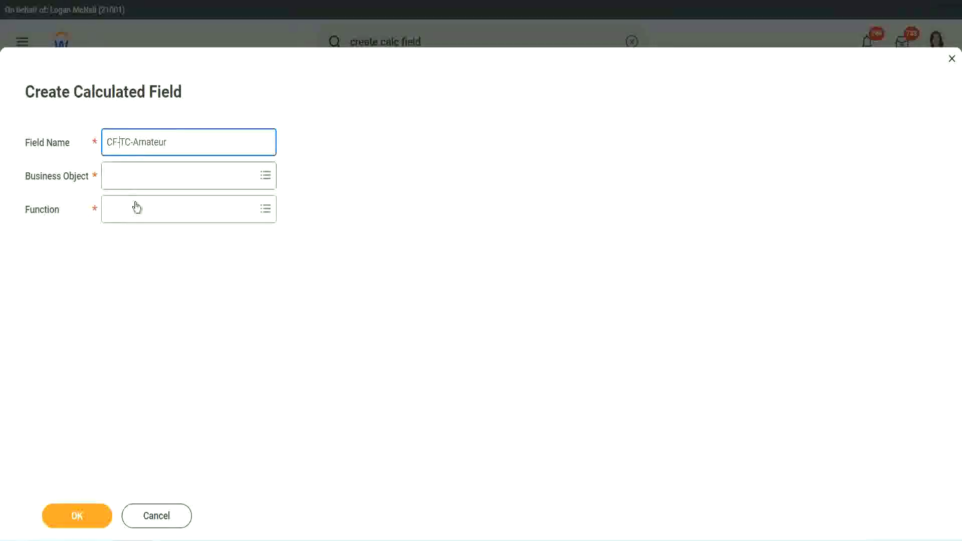
pyautogui.write('WW-')
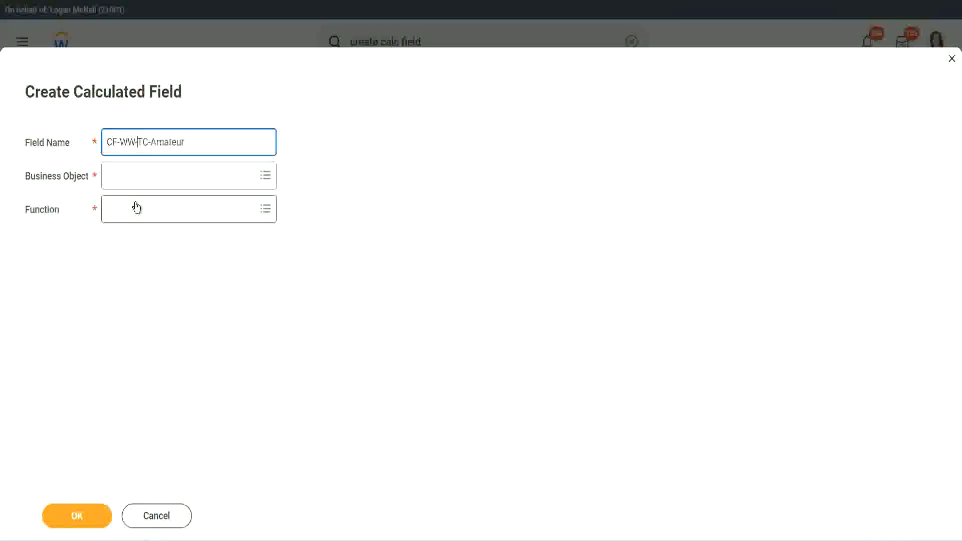
# Set the business object of the new calculated field to Global
pyautogui.click(136, 175)
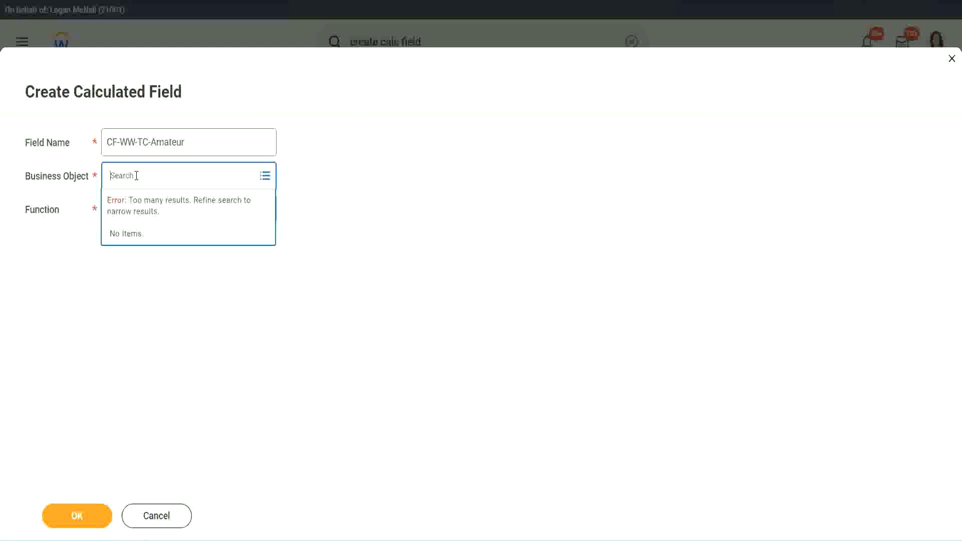
pyautogui.write('worker')
pyautogui.press('BackSpace')
pyautogui.write('global')
pyautogui.press('Return')
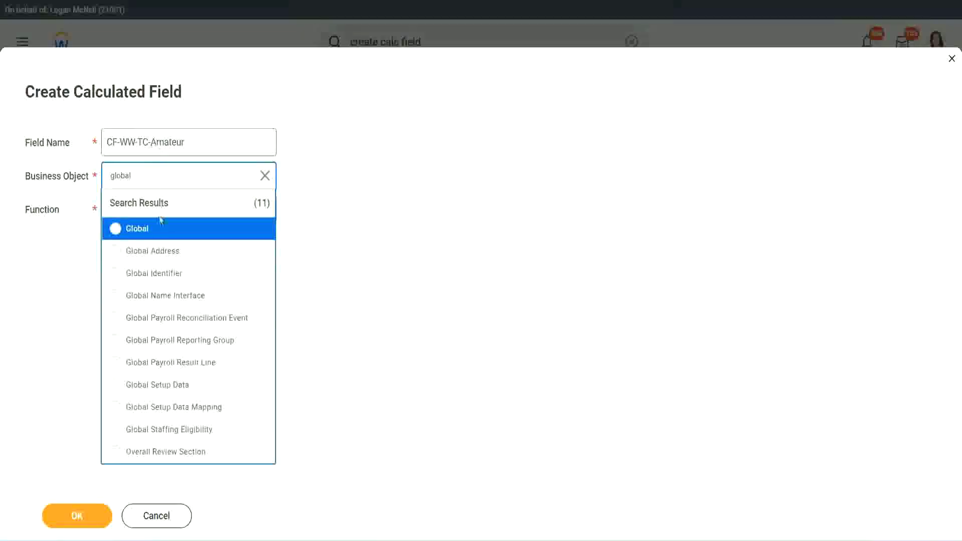
pyautogui.click(150, 237)
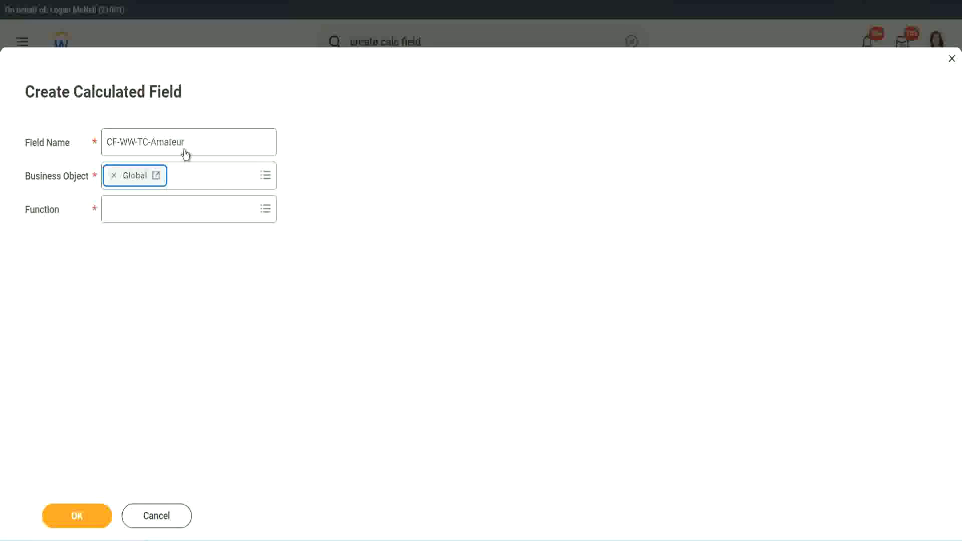
# Copy the word Amateur from the new calculated field's name
pyautogui.tripleClick(249, 135)
pyautogui.click(211, 144)
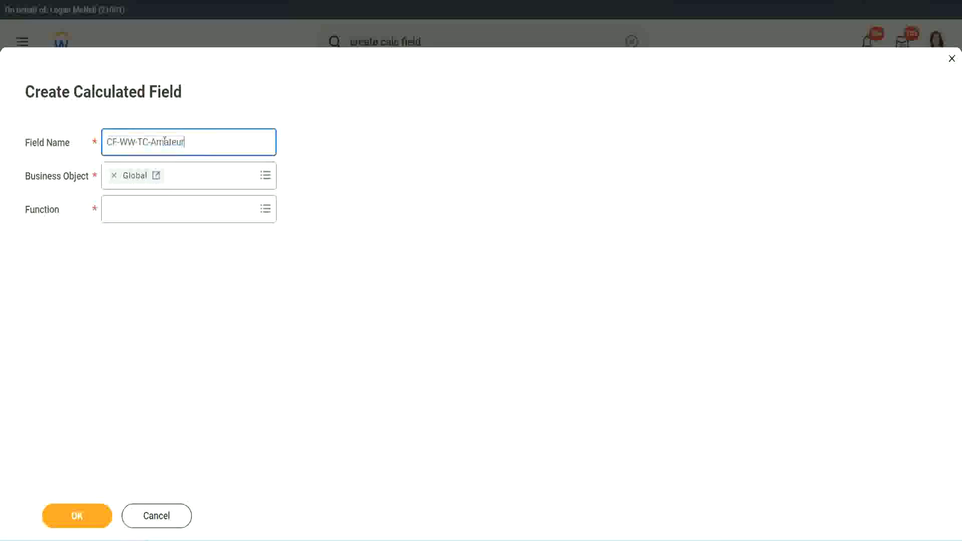
pyautogui.doubleClick(166, 142)
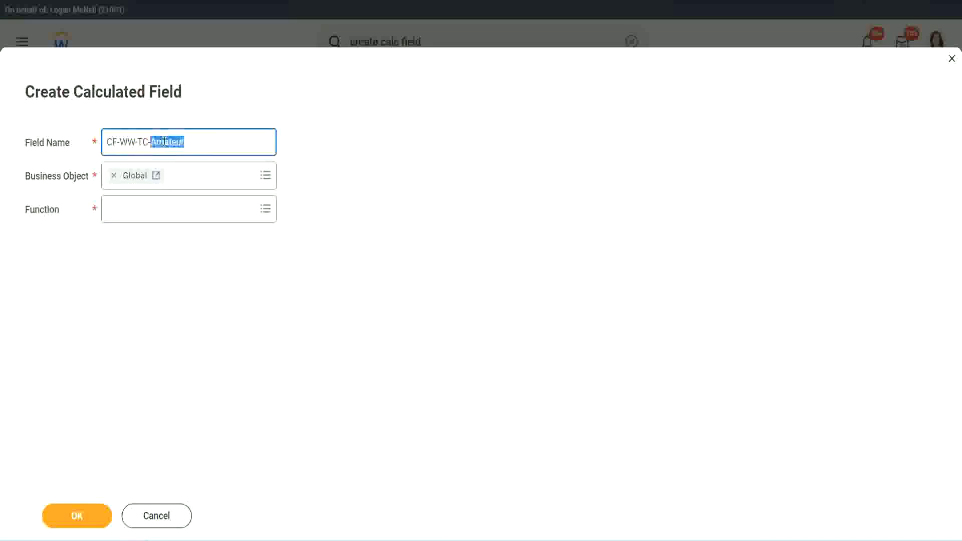
pyautogui.click(199, 140)
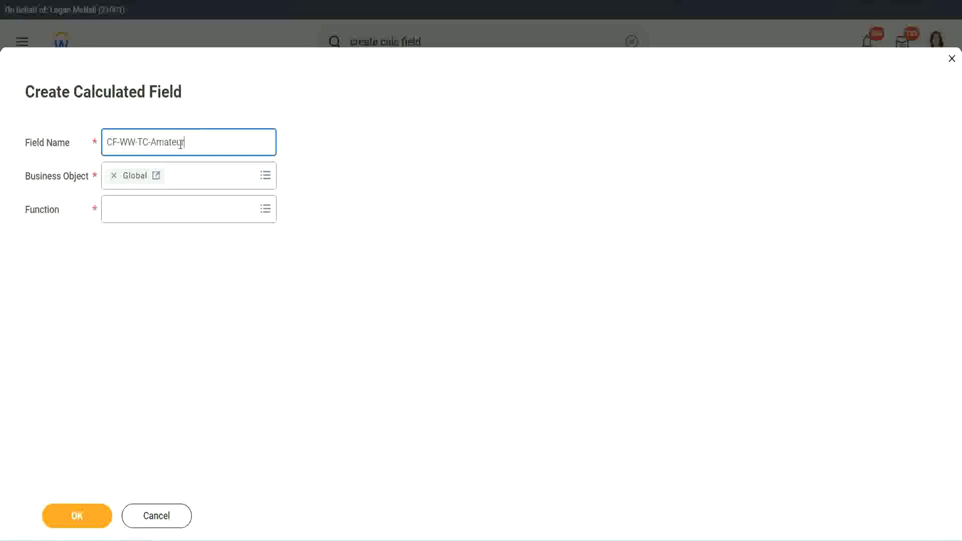
pyautogui.doubleClick(181, 144)
pyautogui.hotkey('ctrl', 'c')
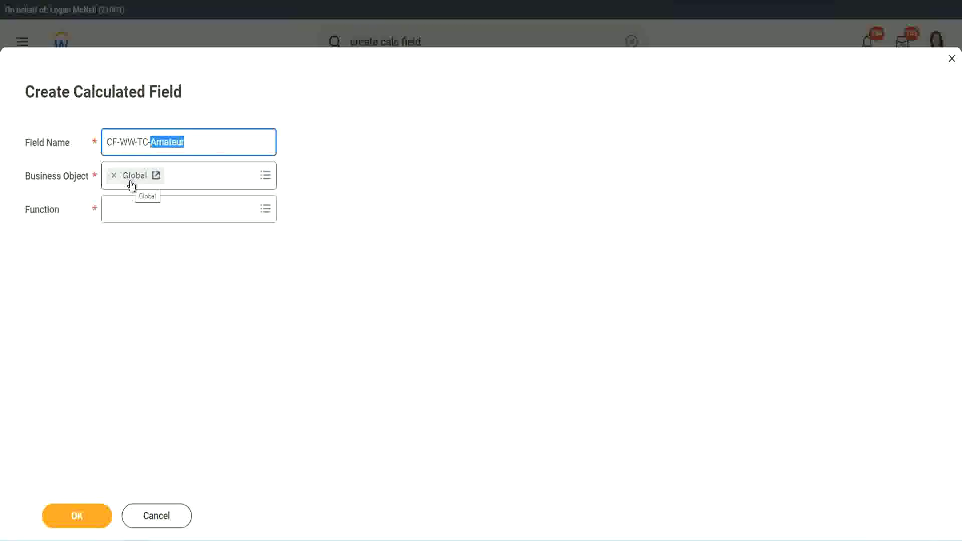
# Set the new field's function to Text Constant and continue to its calculation settings
pyautogui.click(133, 210)
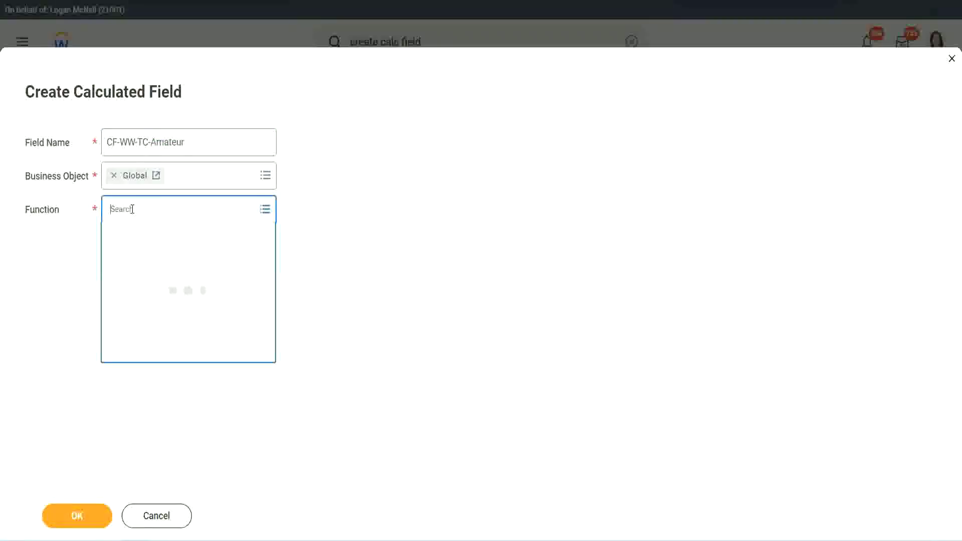
pyautogui.write('text const')
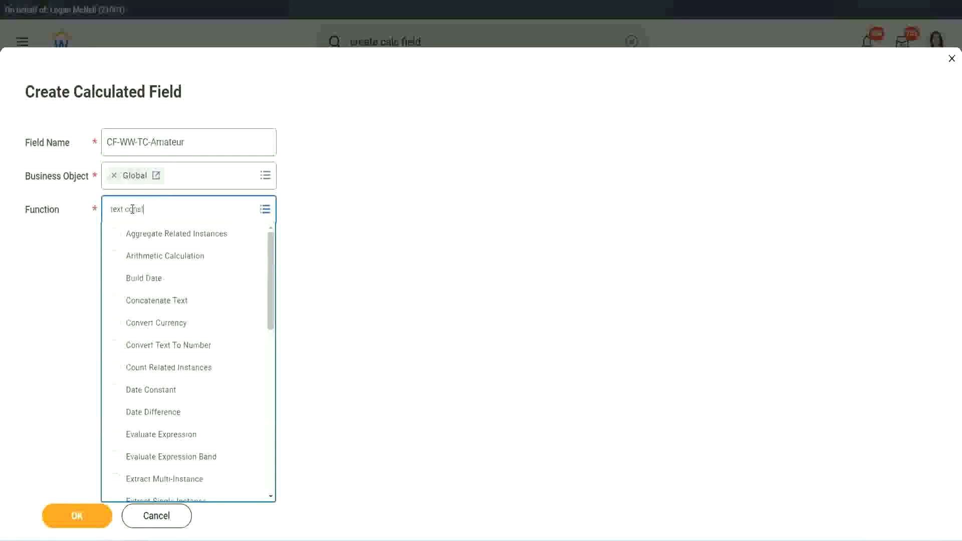
pyautogui.press('Return')
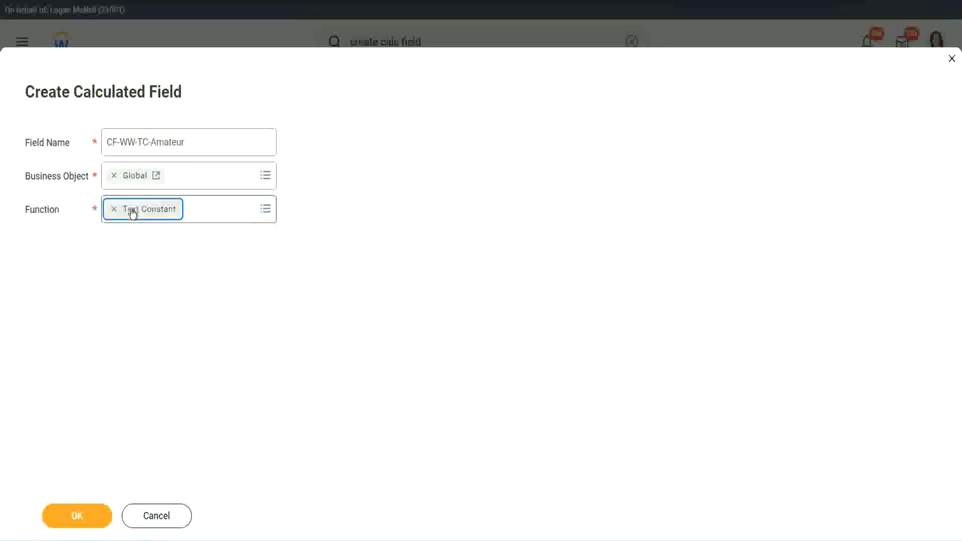
pyautogui.click(78, 517)
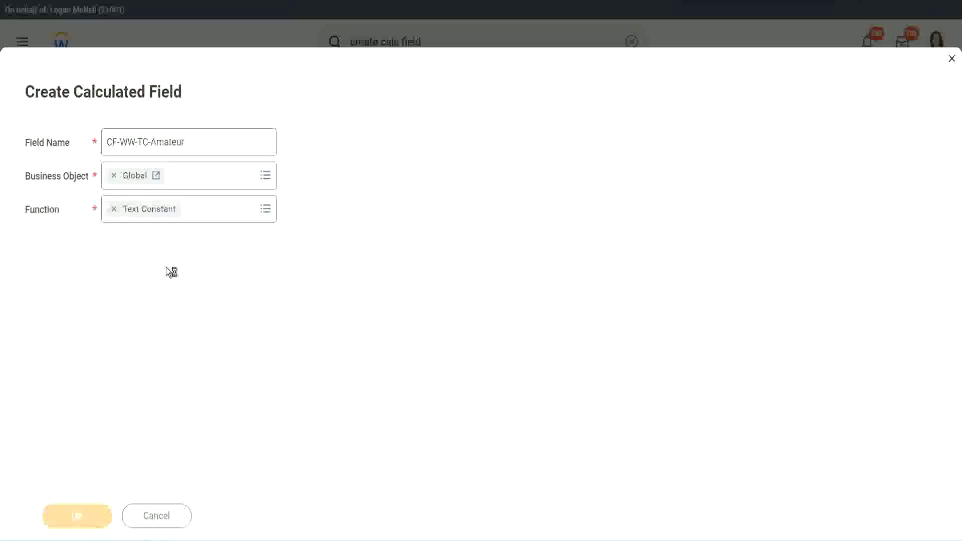
# Set the text constant to Amateur and save the field as the first row's return value
pyautogui.click(161, 283)
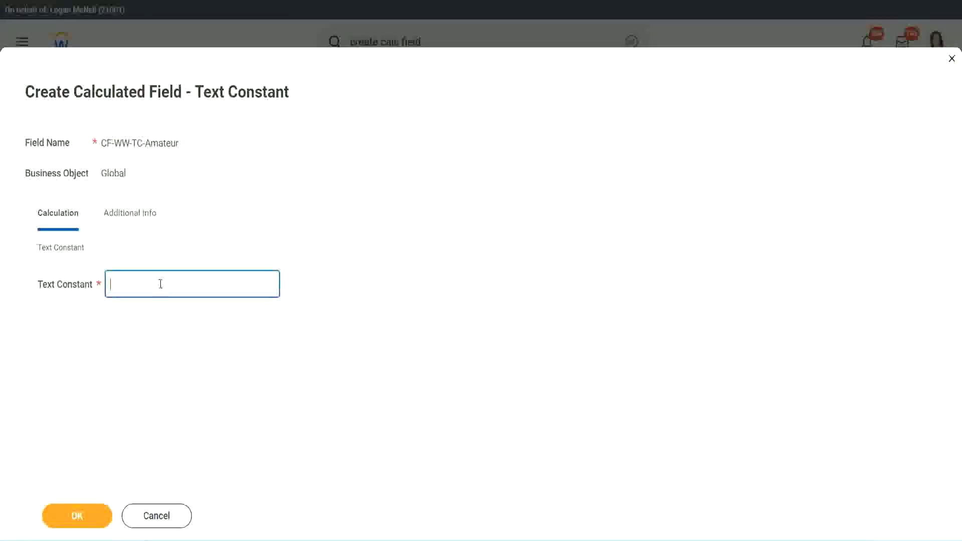
pyautogui.hotkey('ctrl', 'v')
pyautogui.click(75, 516)
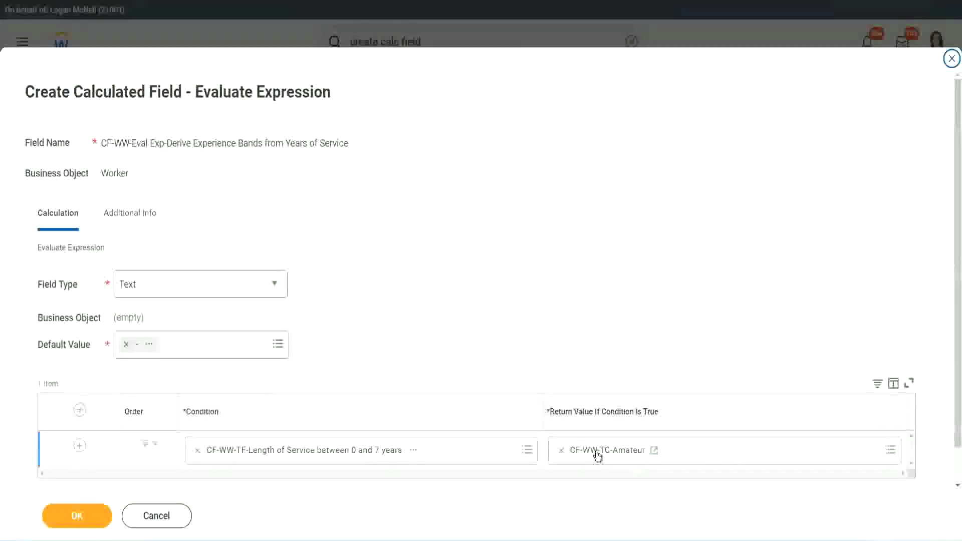
# Copy the name of the first row's return value and add three more condition rows to the table
pyautogui.rightClick(598, 455)
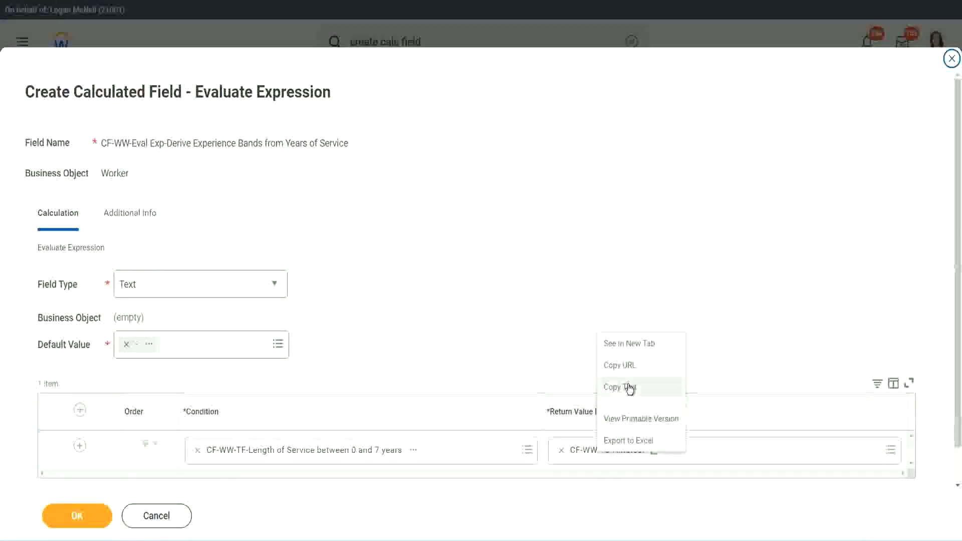
pyautogui.click(630, 388)
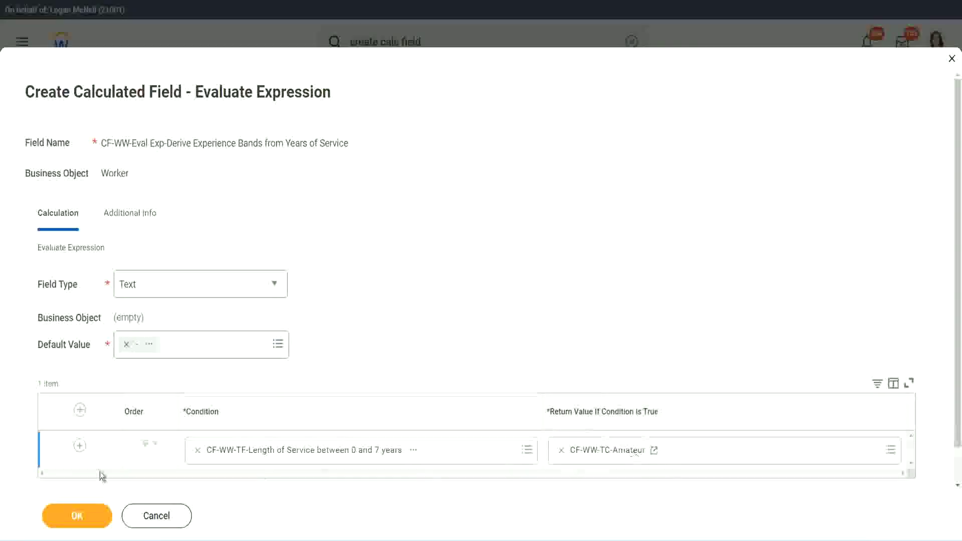
pyautogui.click(65, 462)
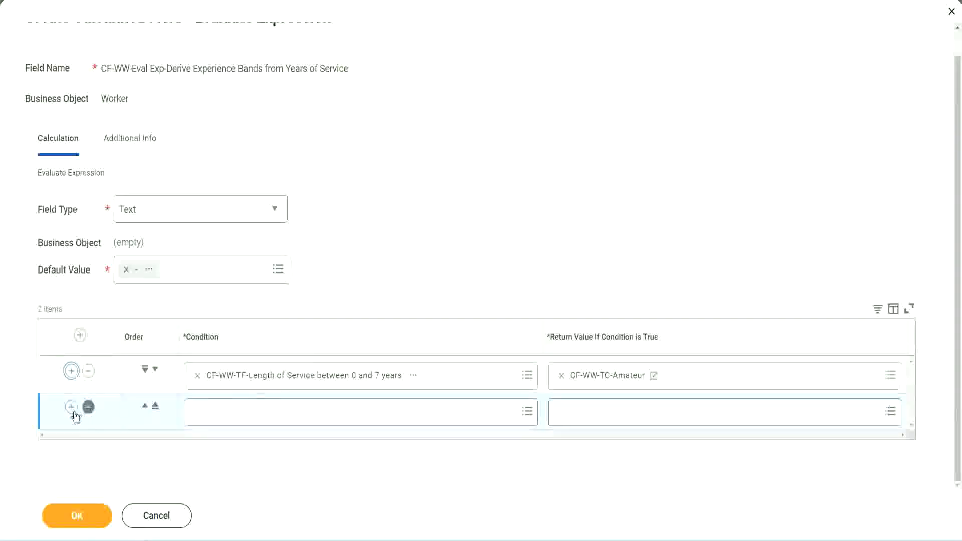
pyautogui.click(72, 407)
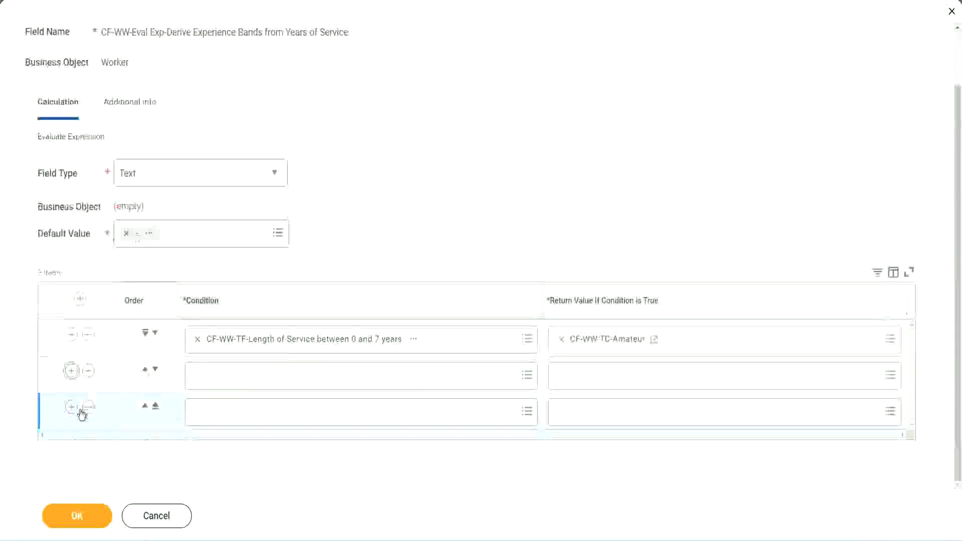
# Search for cf-ww-tf and set the second row's condition to CF-WW-TF-Length of Service between 8 and 15 years
pyautogui.click(237, 379)
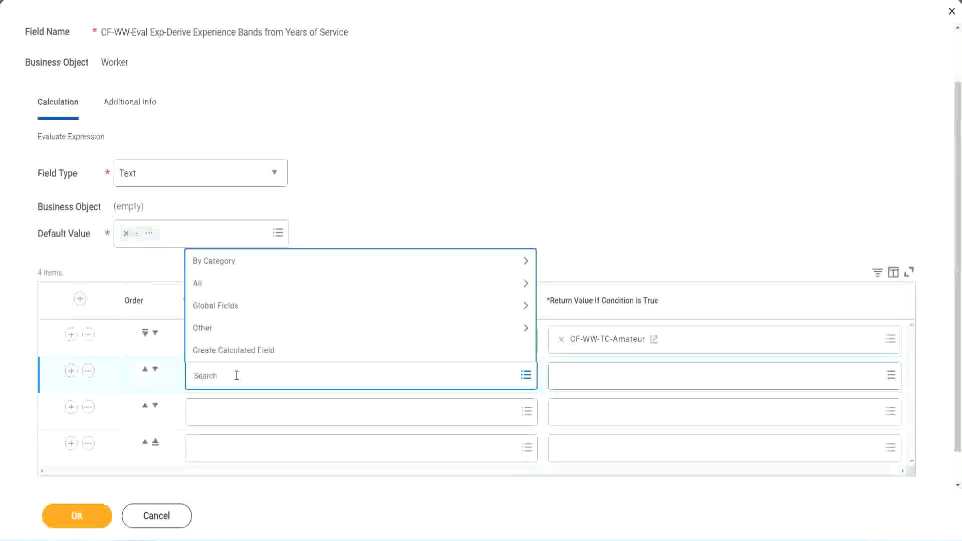
pyautogui.write('cf-ww')
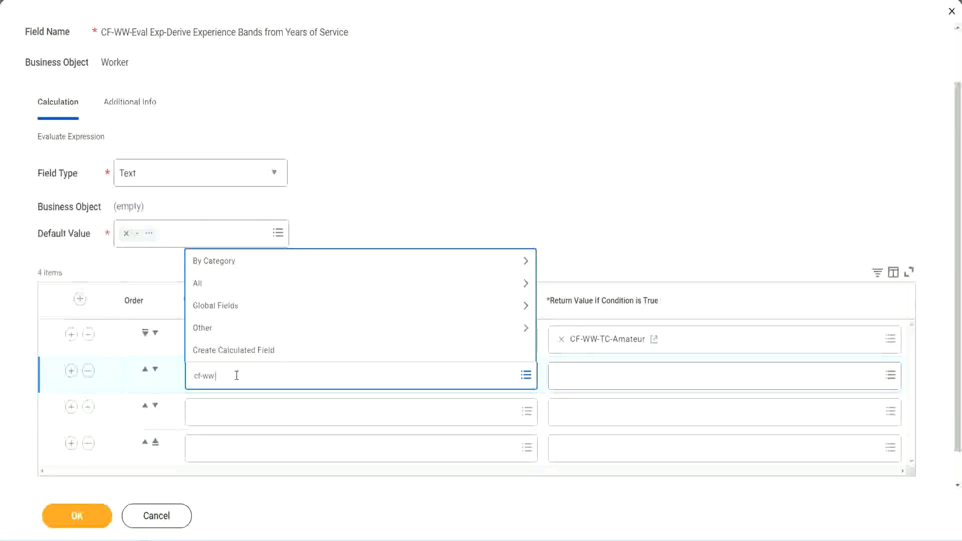
pyautogui.write('-tf')
pyautogui.press('Return')
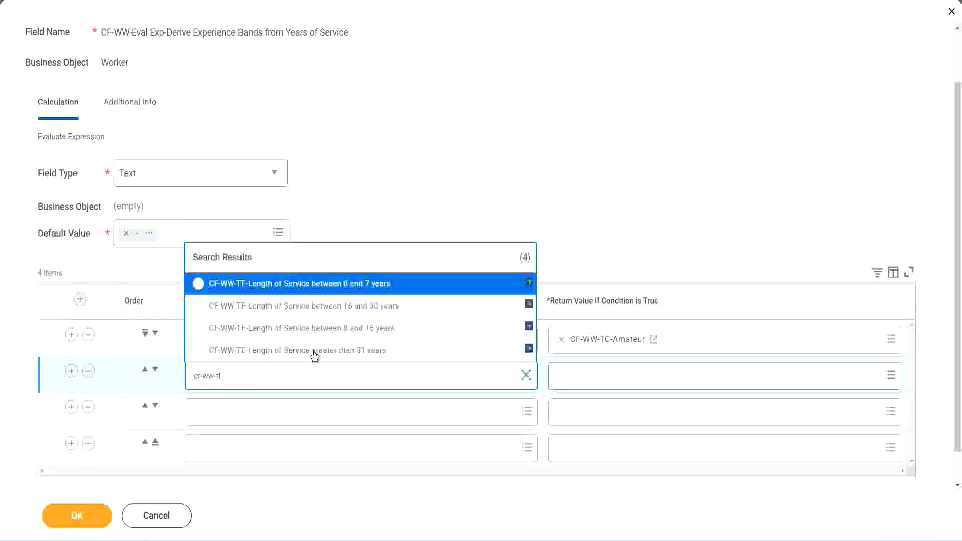
pyautogui.click(372, 329)
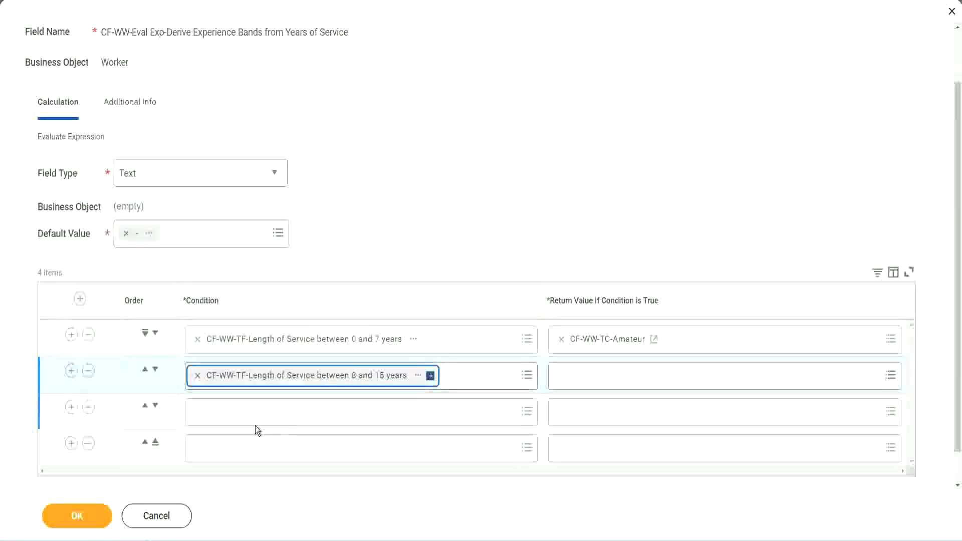
# Search for cf-ww-tf and set the third row's condition to CF-WW-TF-Length of Service between 16 and 30 years
pyautogui.click(243, 411)
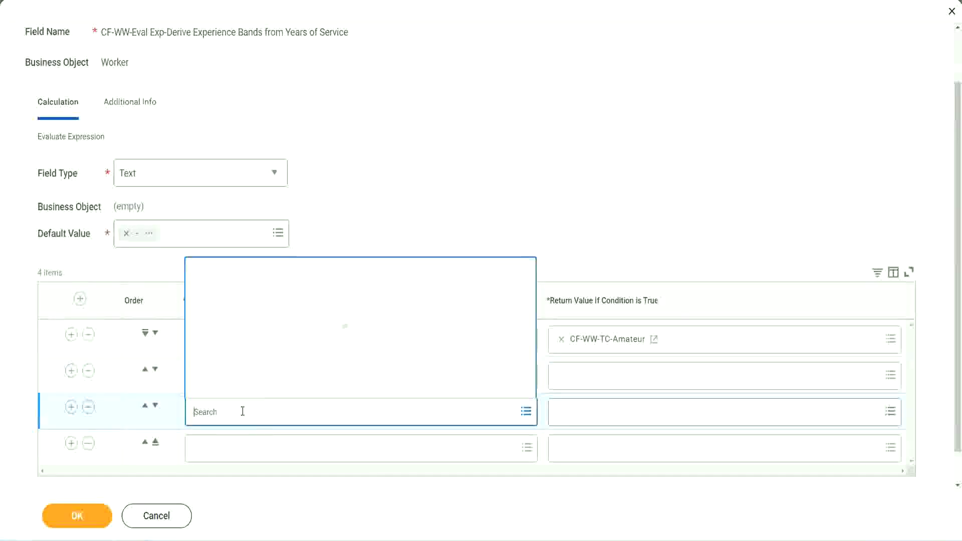
pyautogui.write('1f-ww-tf')
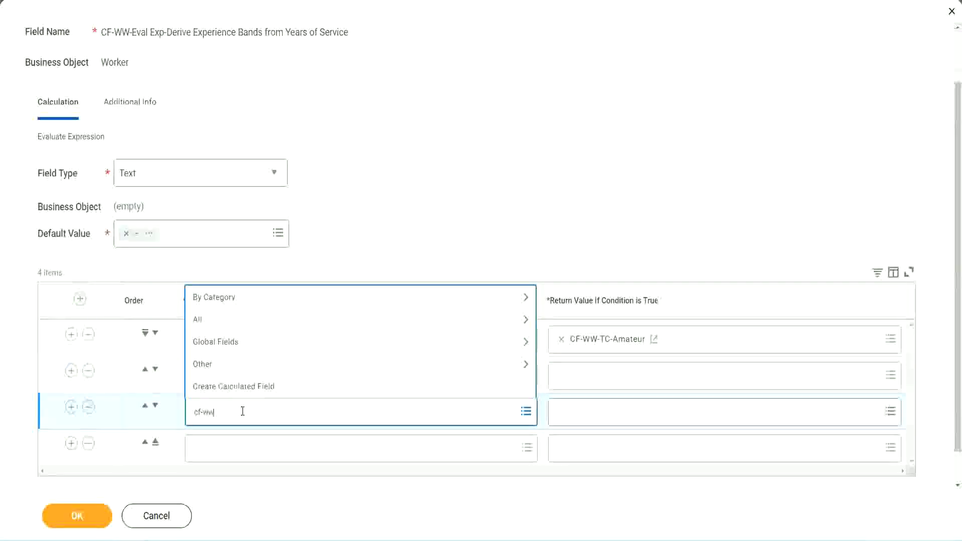
pyautogui.press('Return')
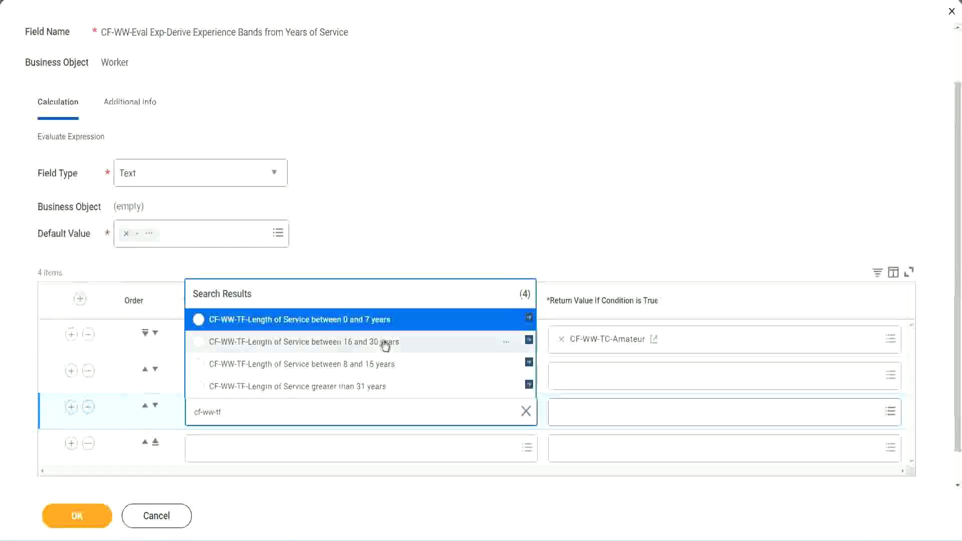
pyautogui.click(386, 346)
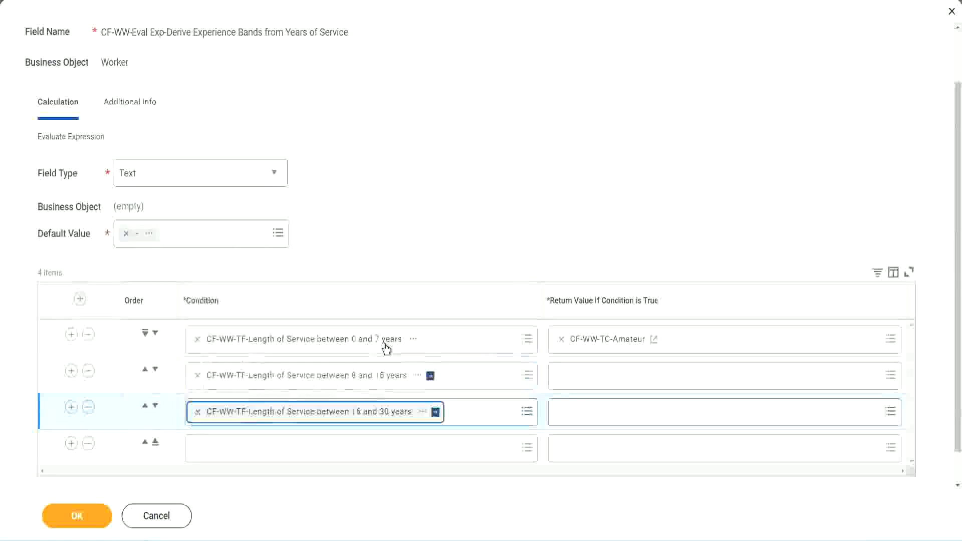
# Set the fourth row's condition to CF-WW-TF-Length of Service greater than 31 years
pyautogui.click(227, 450)
pyautogui.write('c')
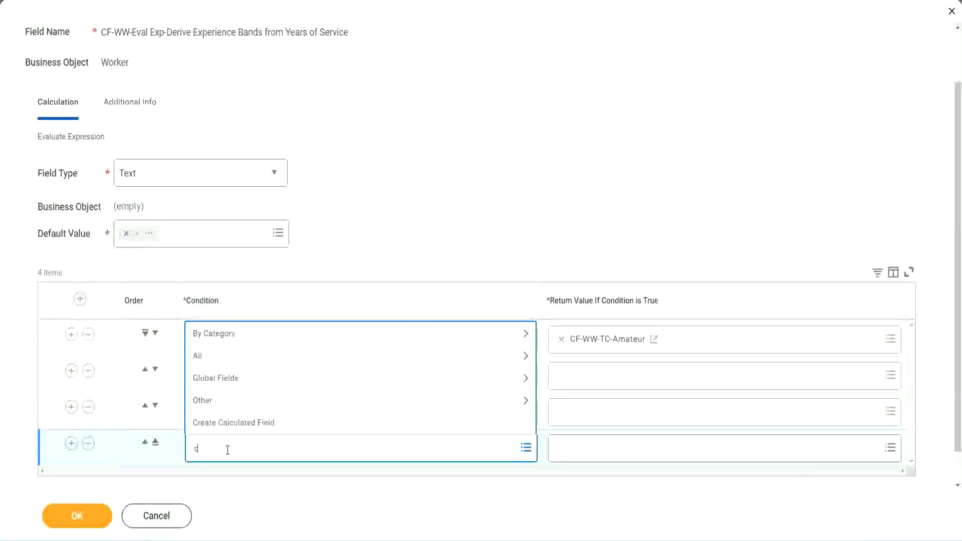
pyautogui.write('f-ww')
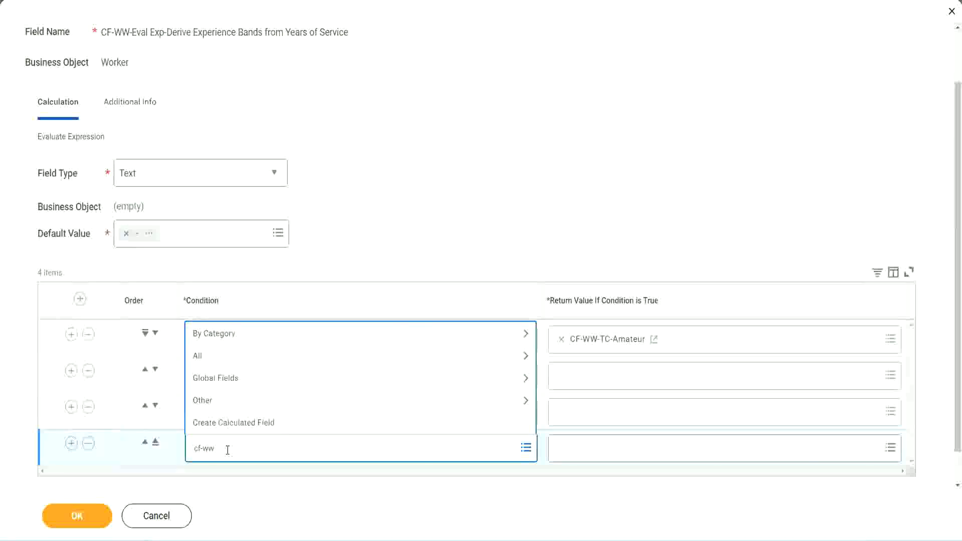
pyautogui.write(' tf 31')
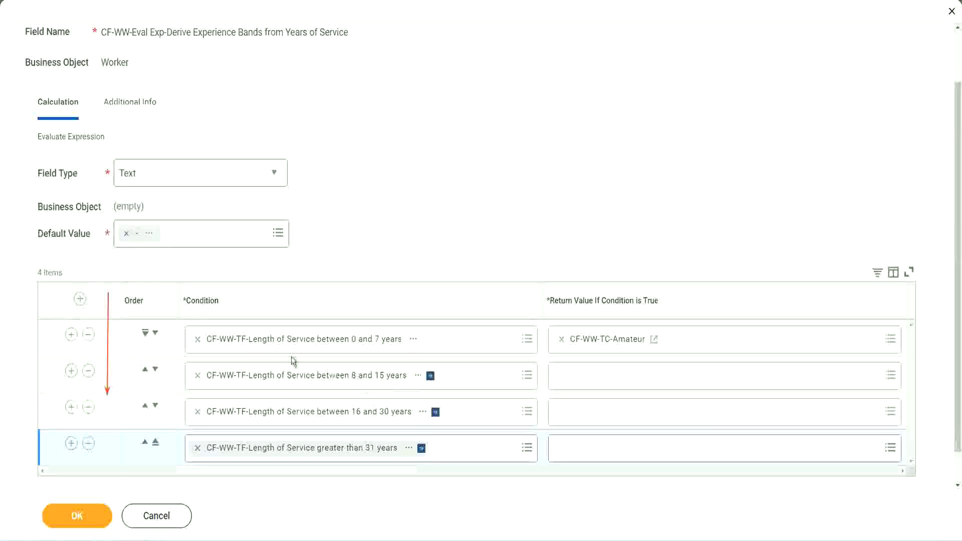
# Try moving the 8 to 15 years condition up to first place and return it to second place
pyautogui.click(145, 372)
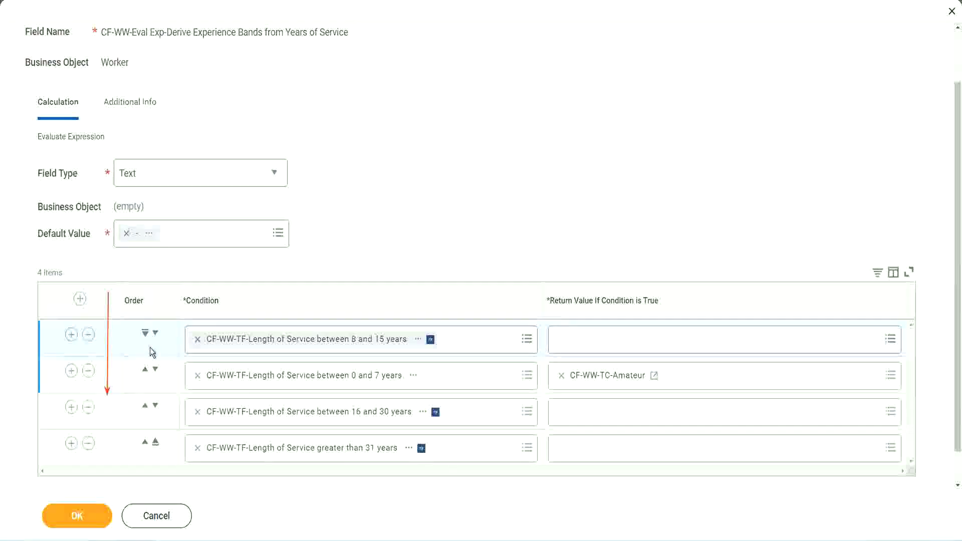
pyautogui.click(155, 333)
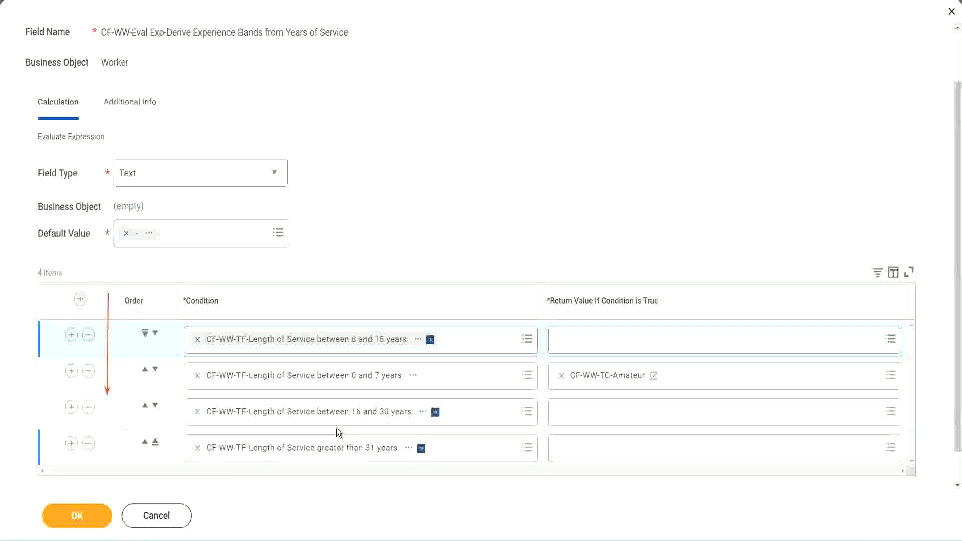
# Copy the CF-WW-TC-Amateur name and start a calculated field named CF-WW-TC-Experienced as the 8 to 15 years return value
pyautogui.rightClick(609, 383)
pyautogui.click(635, 433)
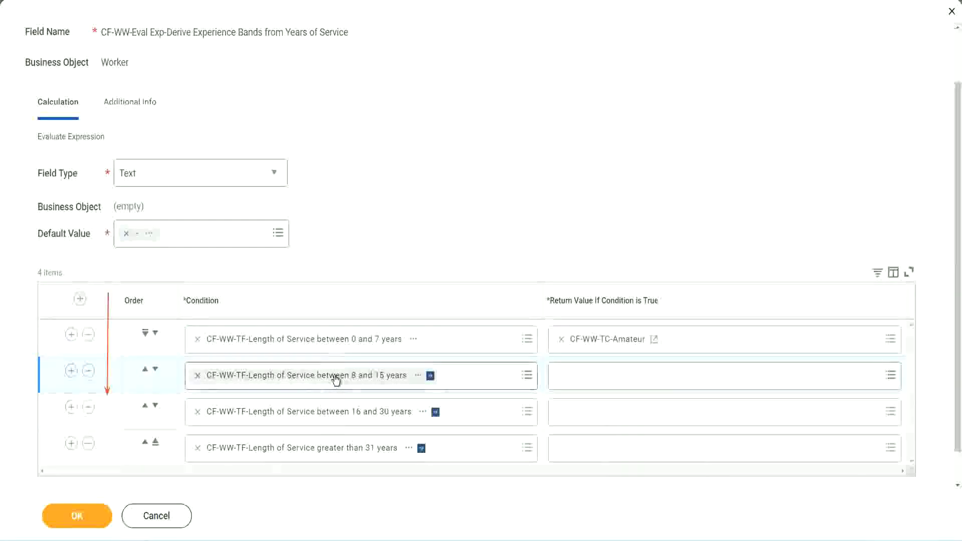
pyautogui.click(564, 377)
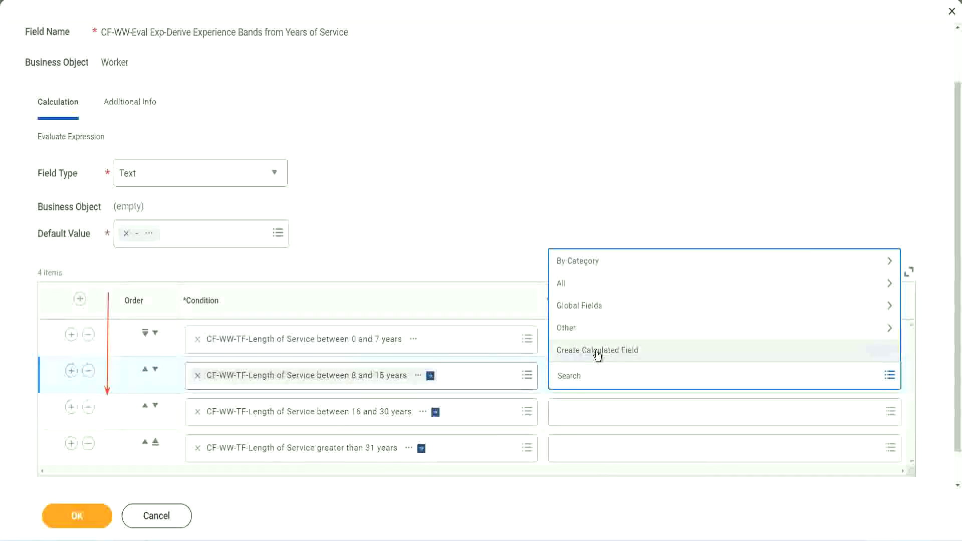
pyautogui.click(598, 355)
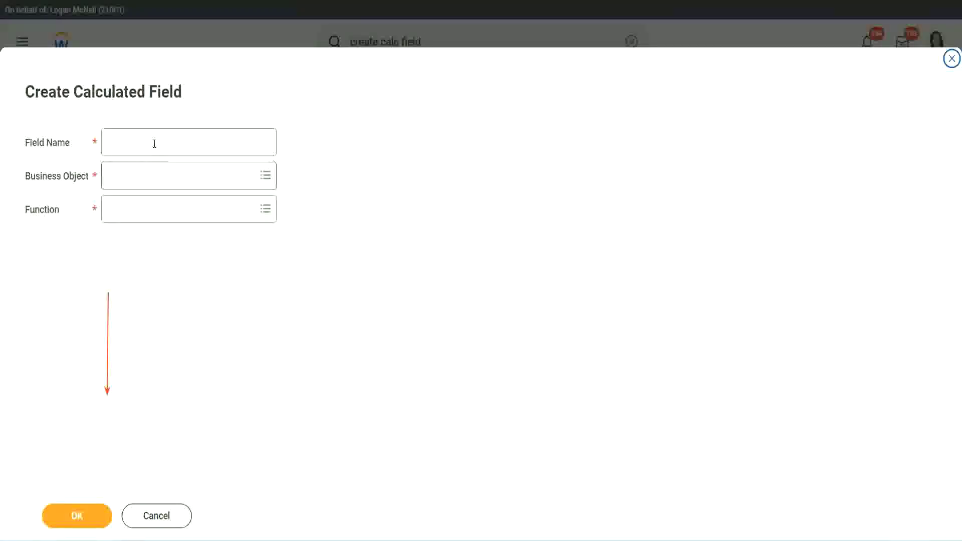
pyautogui.click(153, 142)
pyautogui.hotkey('ctrl', 'v')
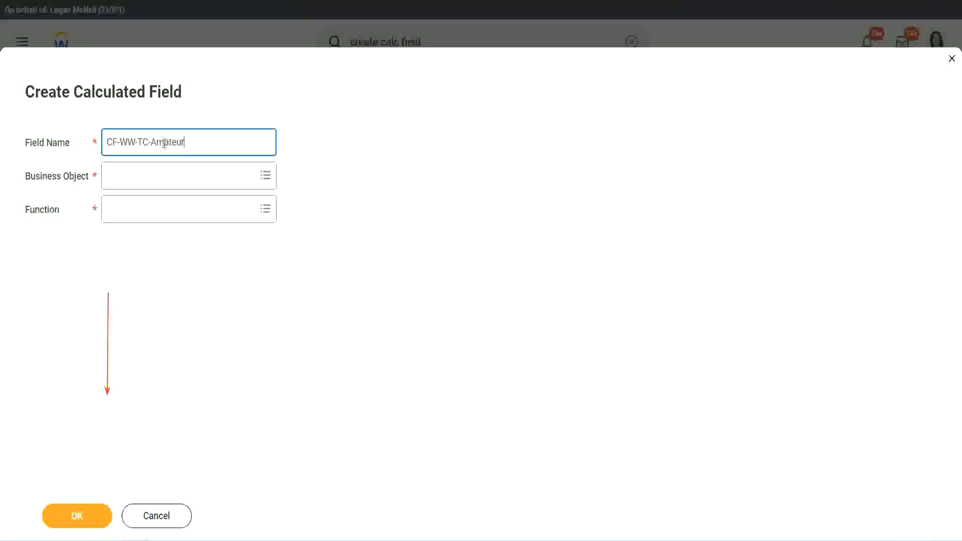
pyautogui.doubleClick(165, 143)
pyautogui.write('Experienced')
# Use the Global business object and Text Constant function for the new field, set its constant to Experienced and save it
pyautogui.click(75, 517)
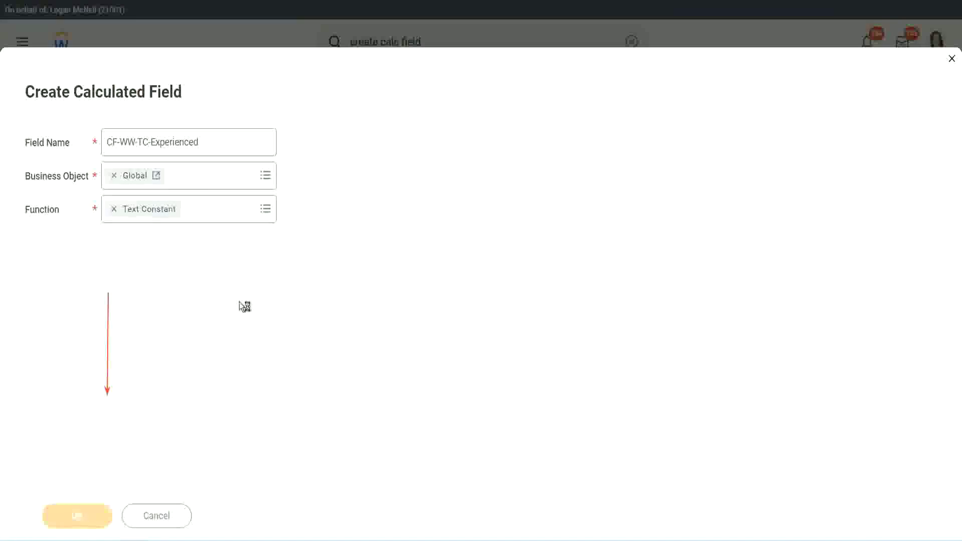
pyautogui.click(148, 283)
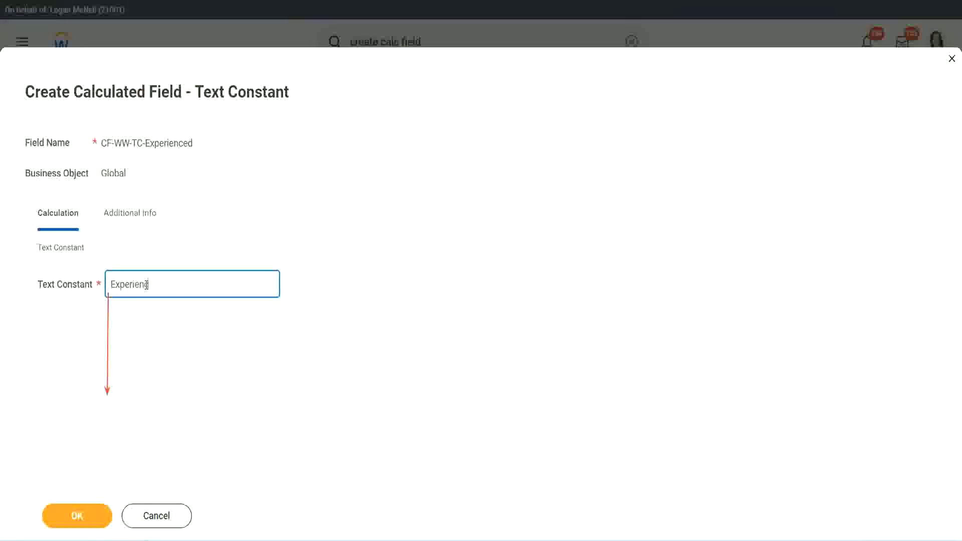
pyautogui.click(80, 514)
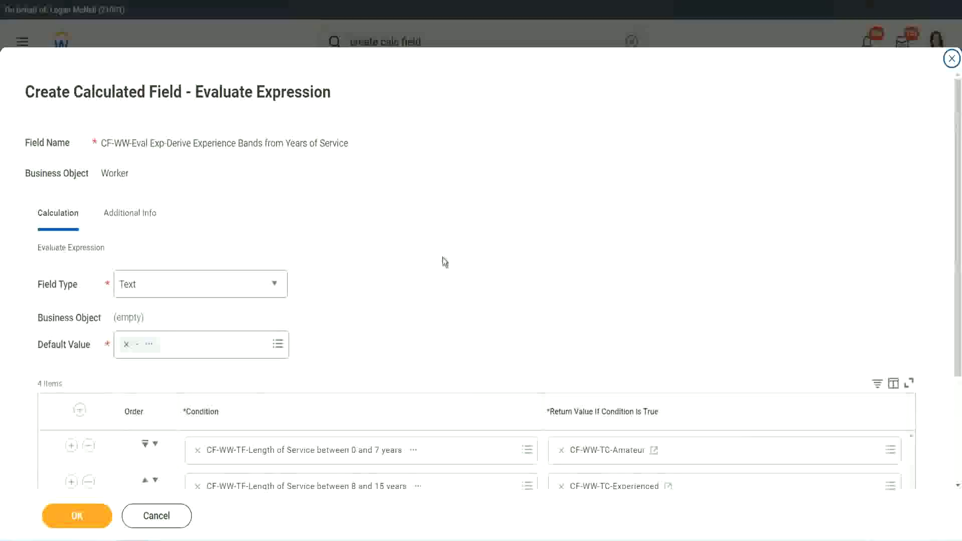
# Start a new calculated field for the 16 to 30 years return value and paste CF-WW-TC-Amateur as its name
pyautogui.scroll(-2, 443, 257)
pyautogui.click(598, 376)
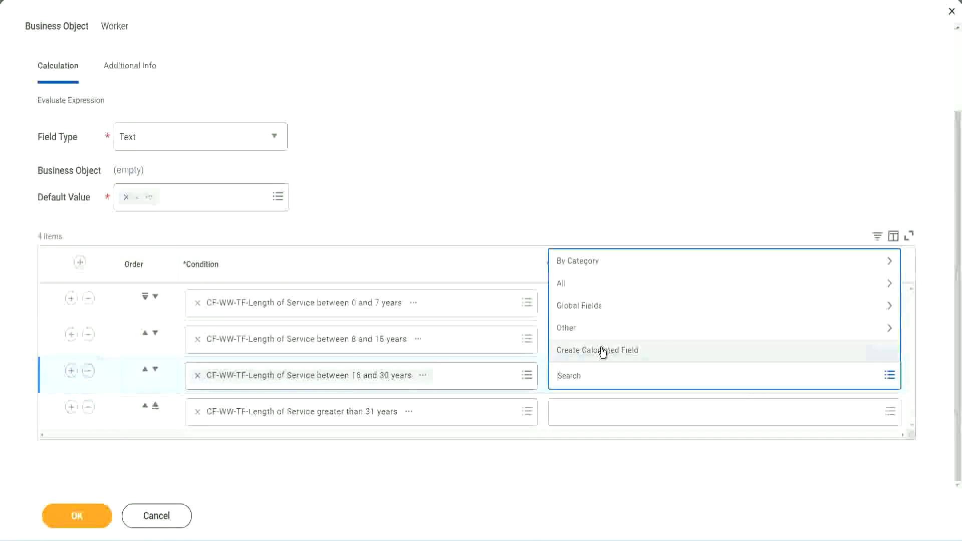
pyautogui.click(603, 350)
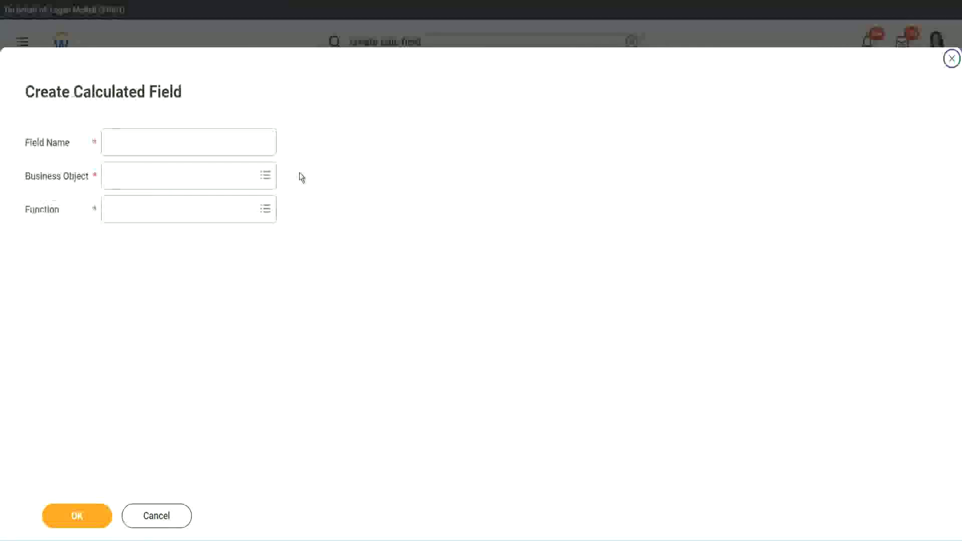
pyautogui.click(203, 142)
pyautogui.hotkey('ctrl', 'v')
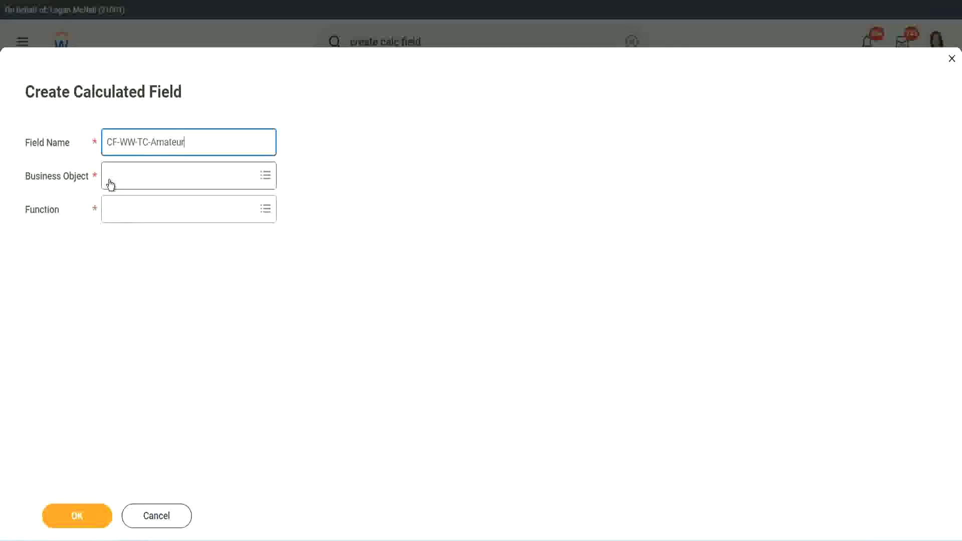
# Set the new field's business object to Global and change its name to CF-WW-TC-Senior
pyautogui.click(110, 176)
pyautogui.write('global')
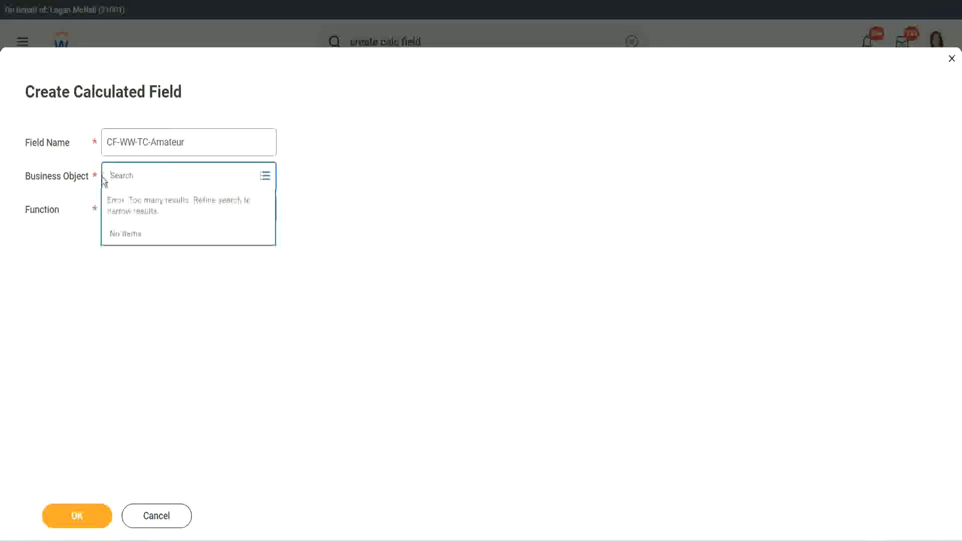
pyautogui.press('Return')
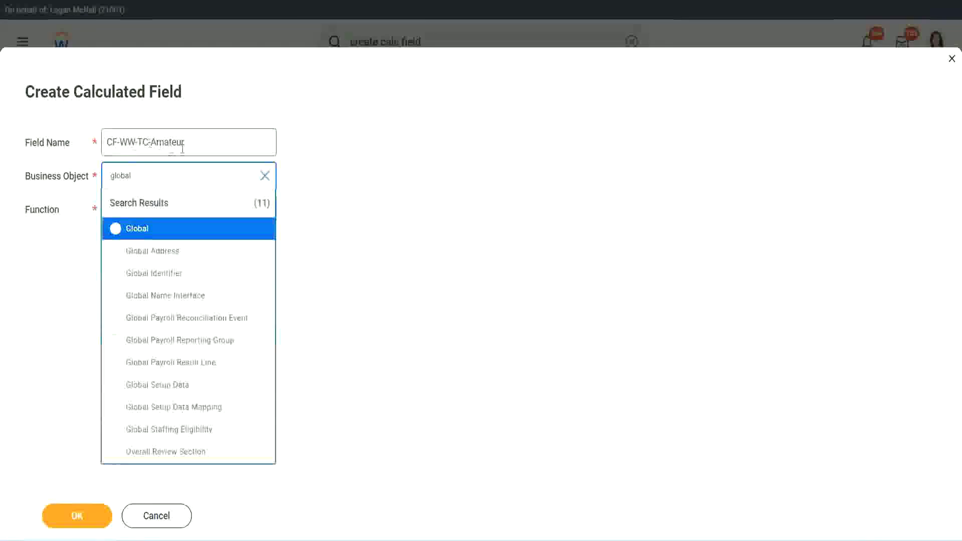
pyautogui.click(136, 232)
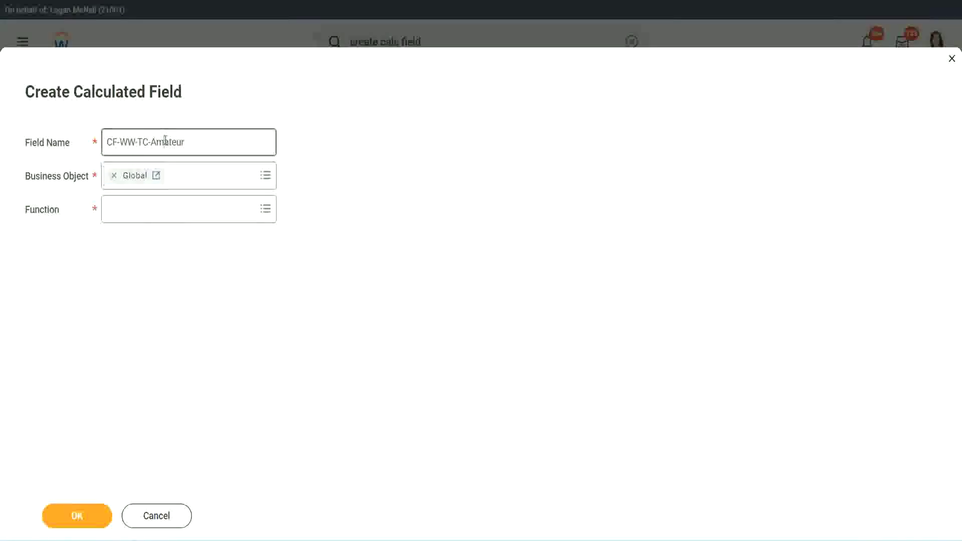
pyautogui.doubleClick(176, 142)
pyautogui.write('Senior')
# Set the function to Text Constant, enter Senior as the constant and save the field as the third row's return value
pyautogui.click(154, 218)
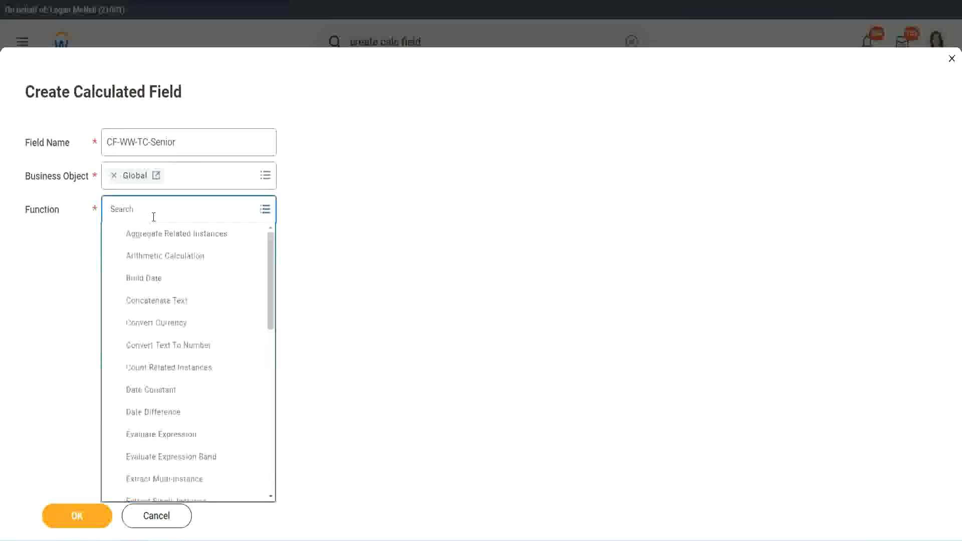
pyautogui.write('tc')
pyautogui.click(152, 254)
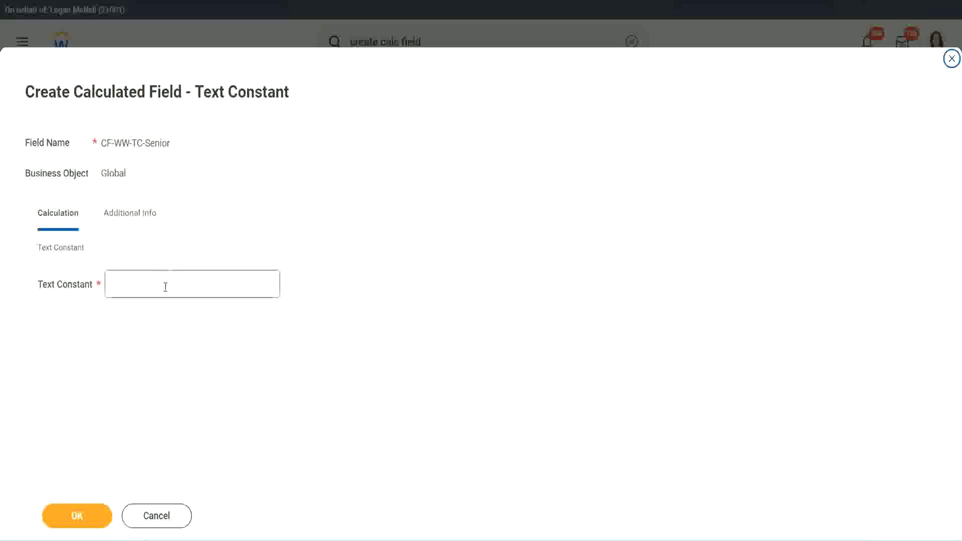
pyautogui.click(166, 287)
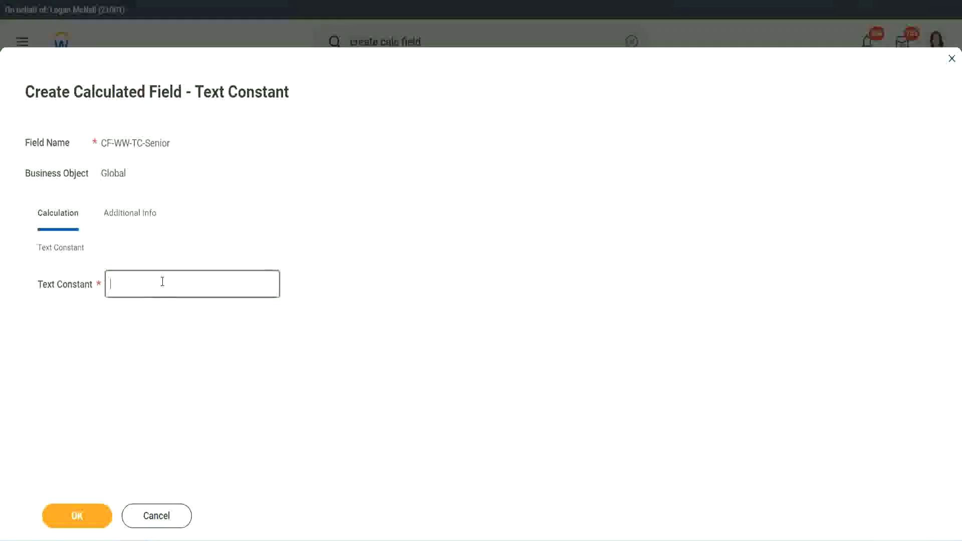
pyautogui.write('Senior')
pyautogui.click(94, 521)
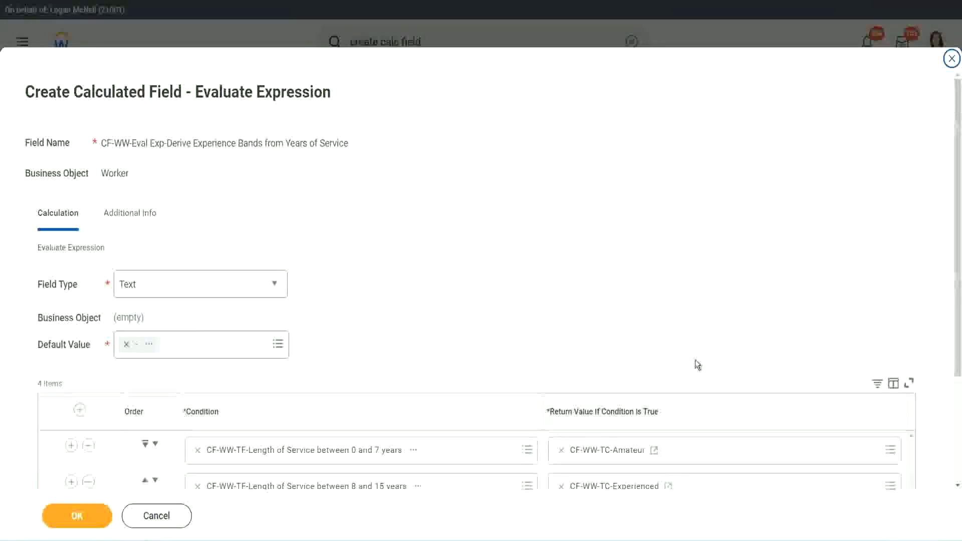
# Copy the third row's return value name and start a calculated field for the greater than 31 years return value
pyautogui.scroll(-3, 687, 381)
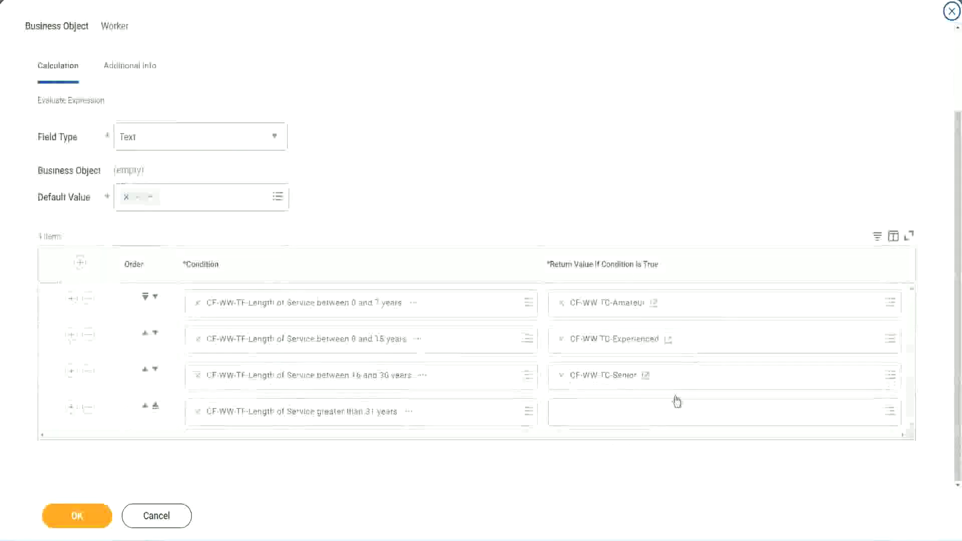
pyautogui.rightClick(585, 378)
pyautogui.click(601, 432)
pyautogui.click(586, 419)
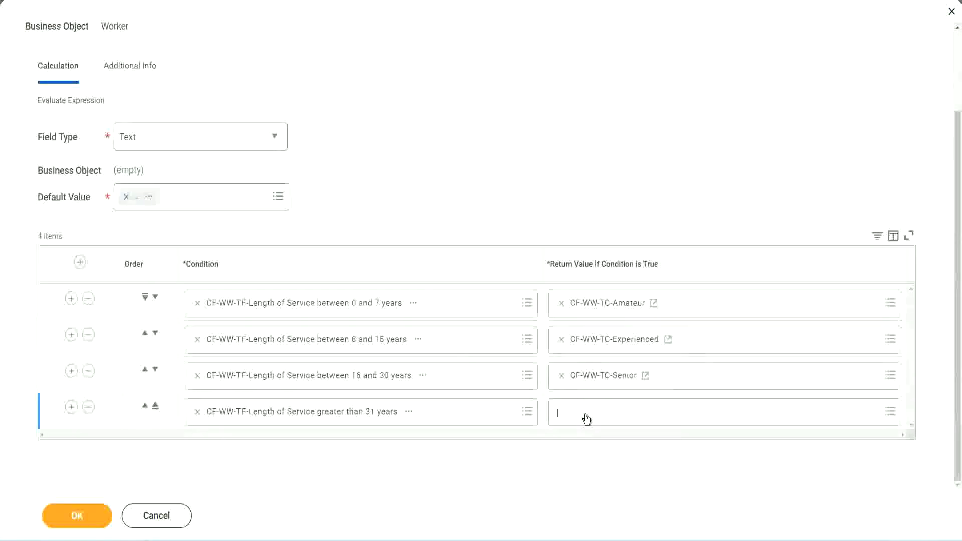
pyautogui.click(596, 391)
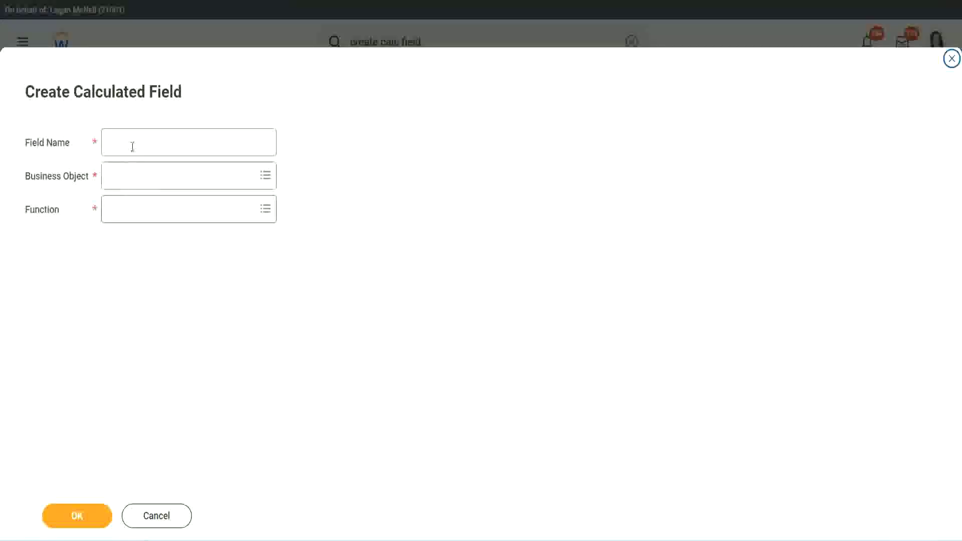
# Name the new calculated field CF-WW-TC-Legend and set its business object to Global
pyautogui.click(133, 145)
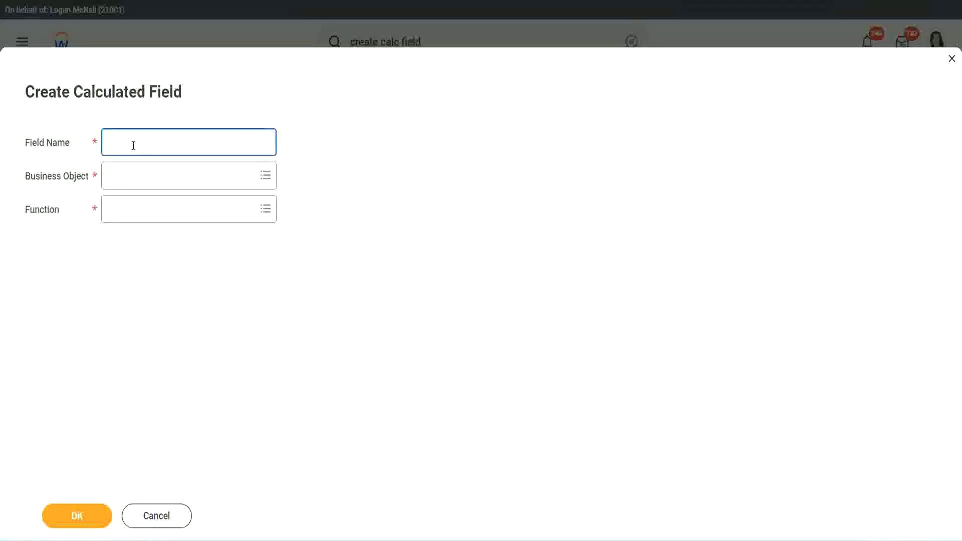
pyautogui.hotkey('ctrl', 'v')
pyautogui.hotkey('ctrl', 'shift', 'Left')
pyautogui.write('Le')
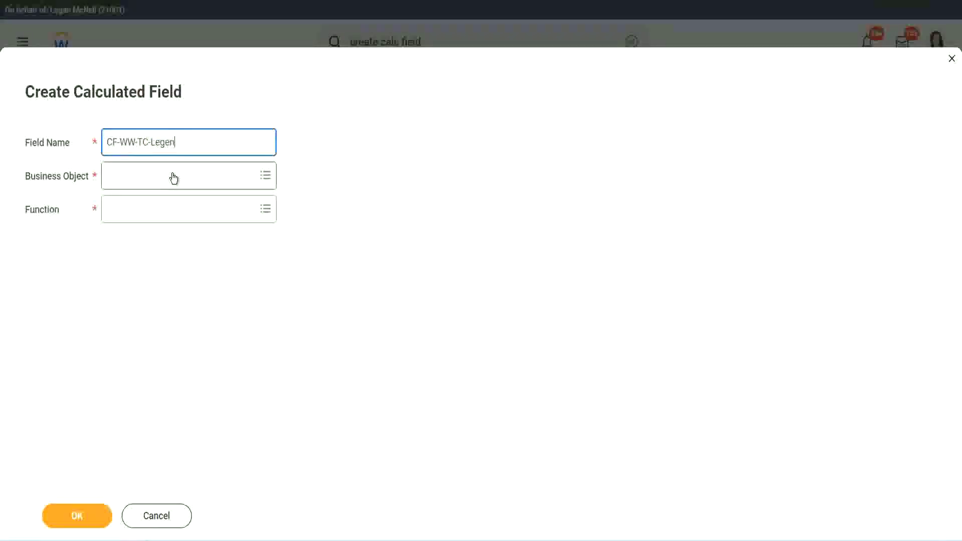
pyautogui.click(135, 182)
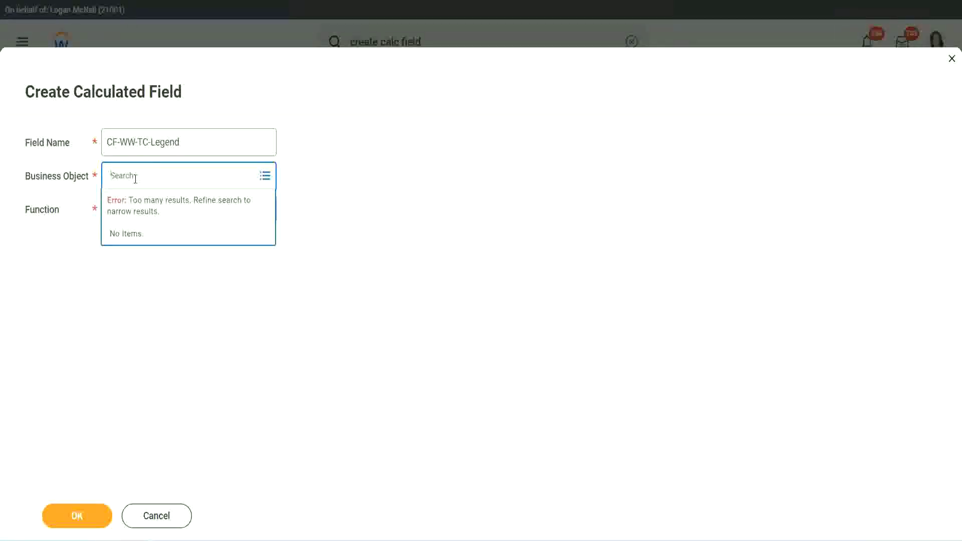
pyautogui.write('Glo')
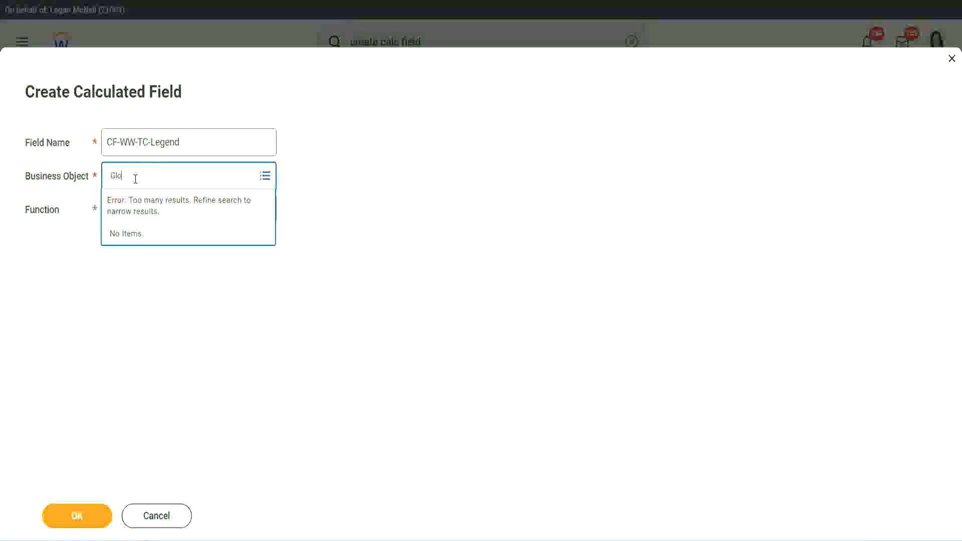
pyautogui.write('bal')
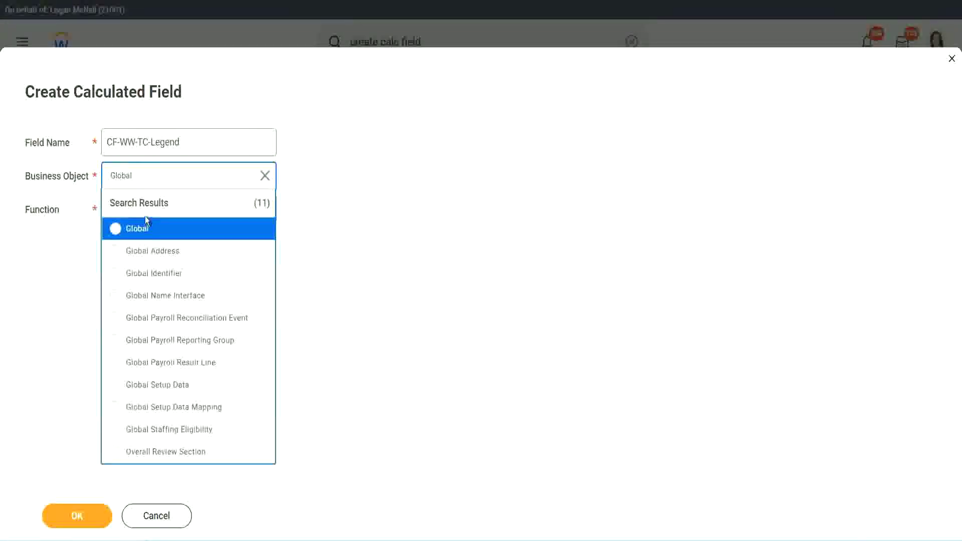
pyautogui.click(142, 226)
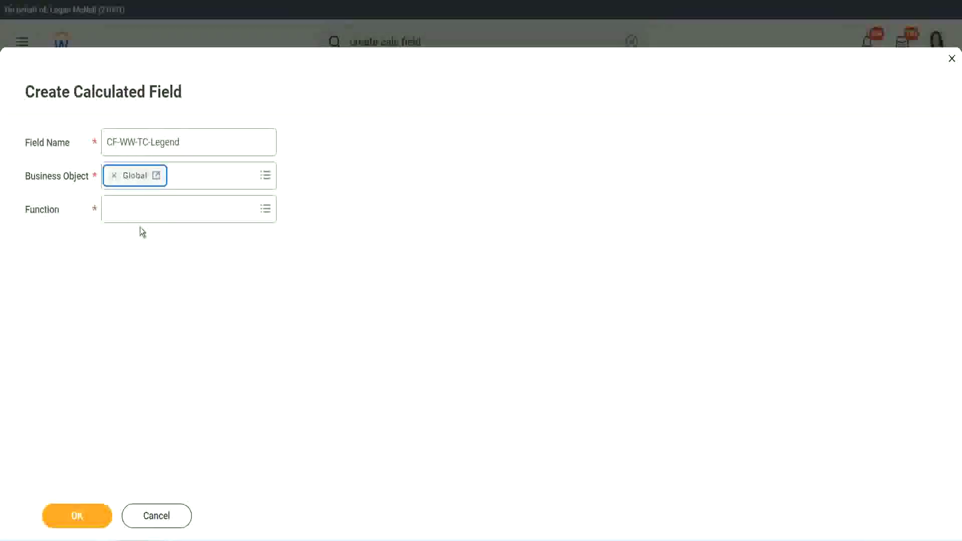
# Set the function to Text Constant, enter Legend as the constant and save the field as the fourth row's return value
pyautogui.click(138, 208)
pyautogui.write('tc')
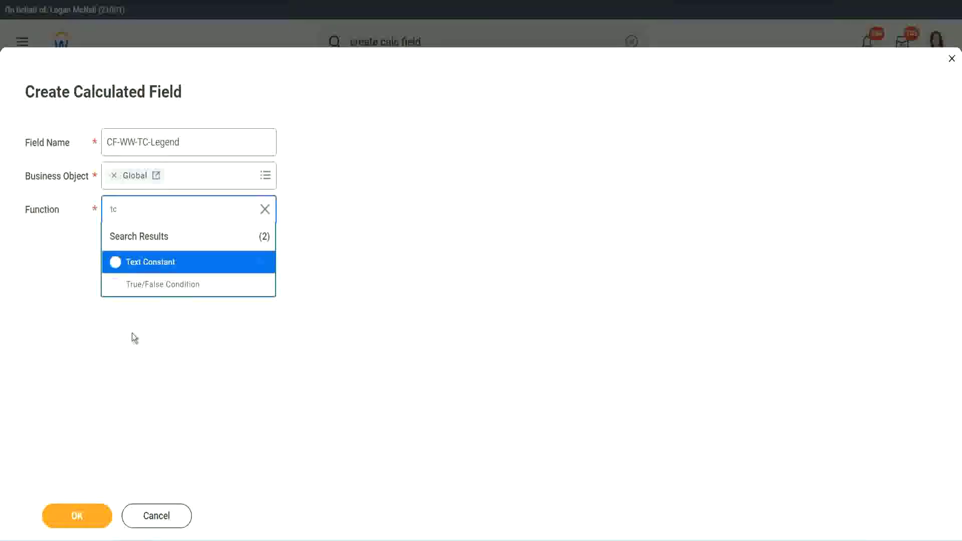
pyautogui.click(183, 265)
pyautogui.click(73, 516)
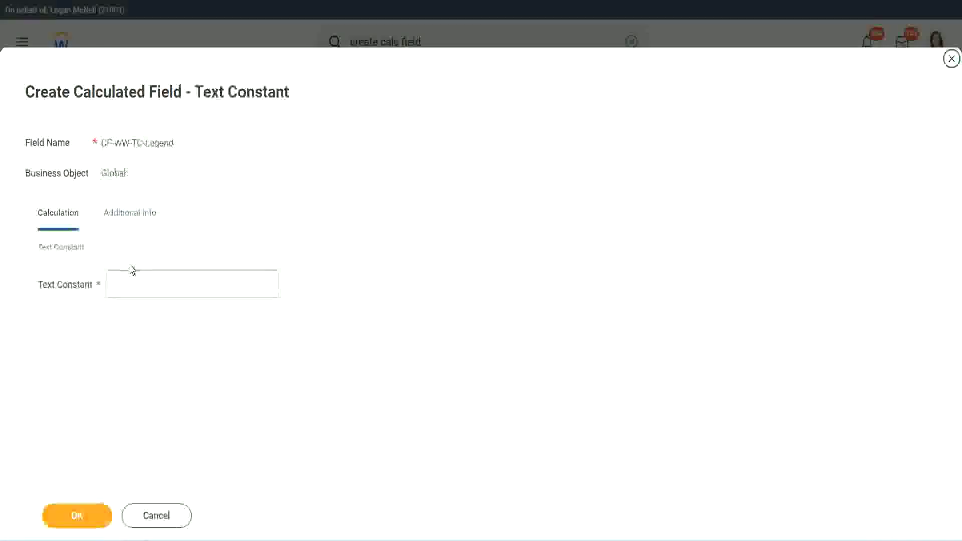
pyautogui.click(124, 284)
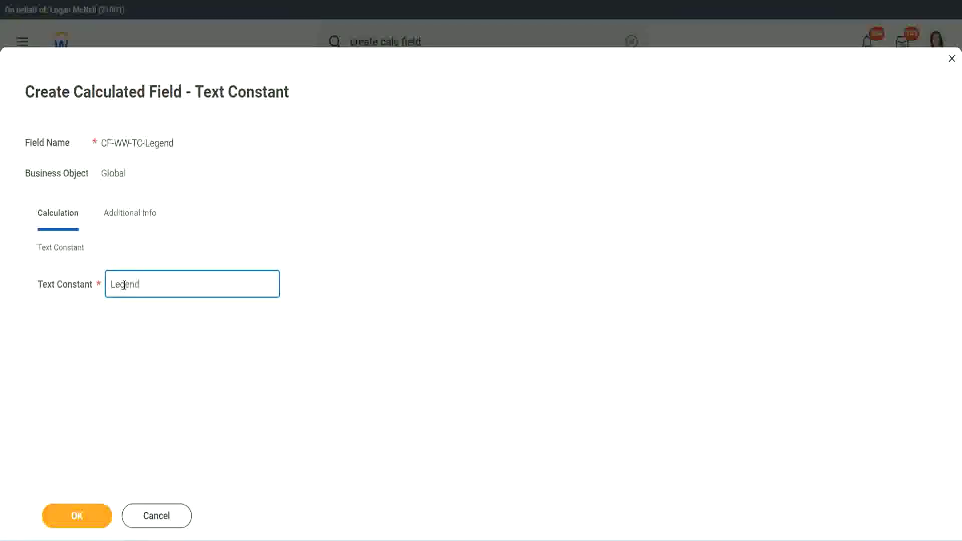
pyautogui.click(83, 517)
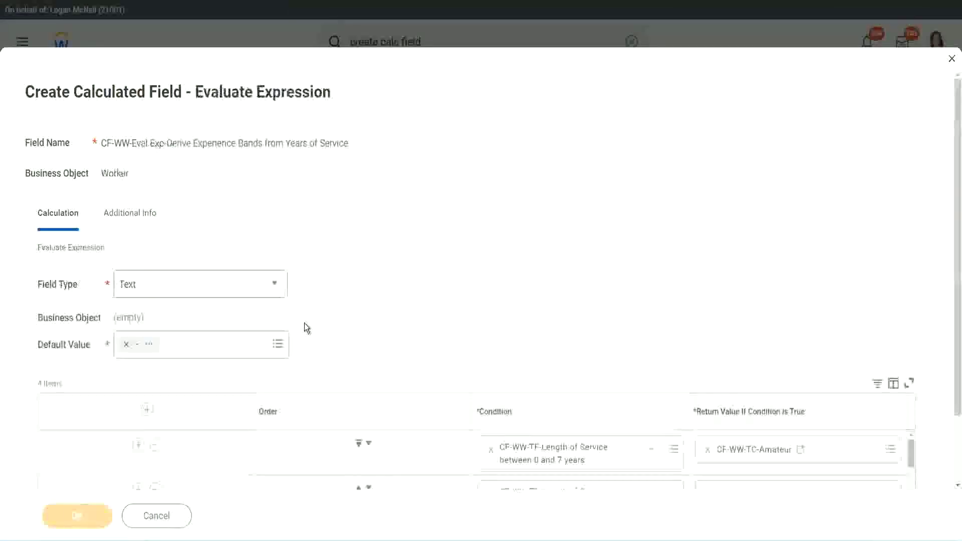
# Review the four conditions with their return values and save the Evaluate Expression calculated field
pyautogui.scroll(-3, 508, 267)
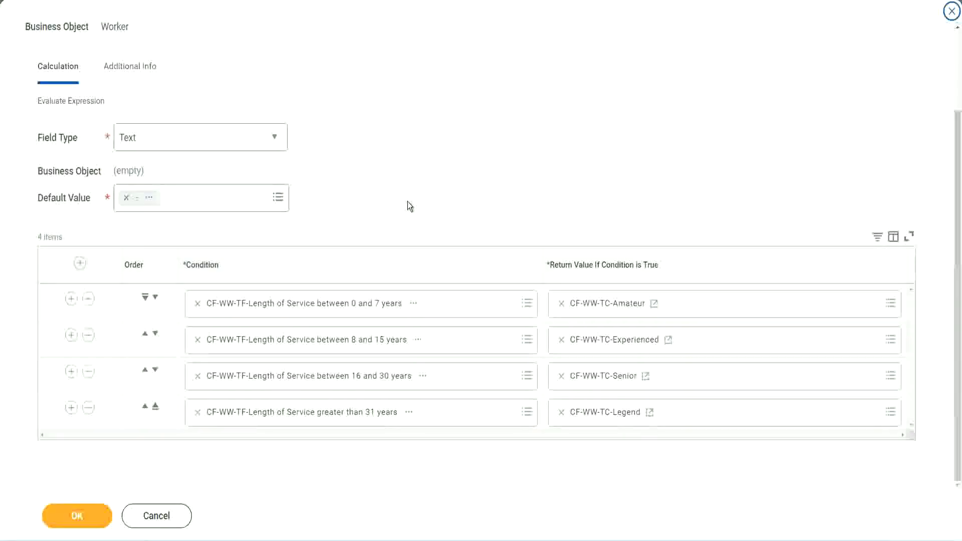
pyautogui.scroll(2, 407, 202)
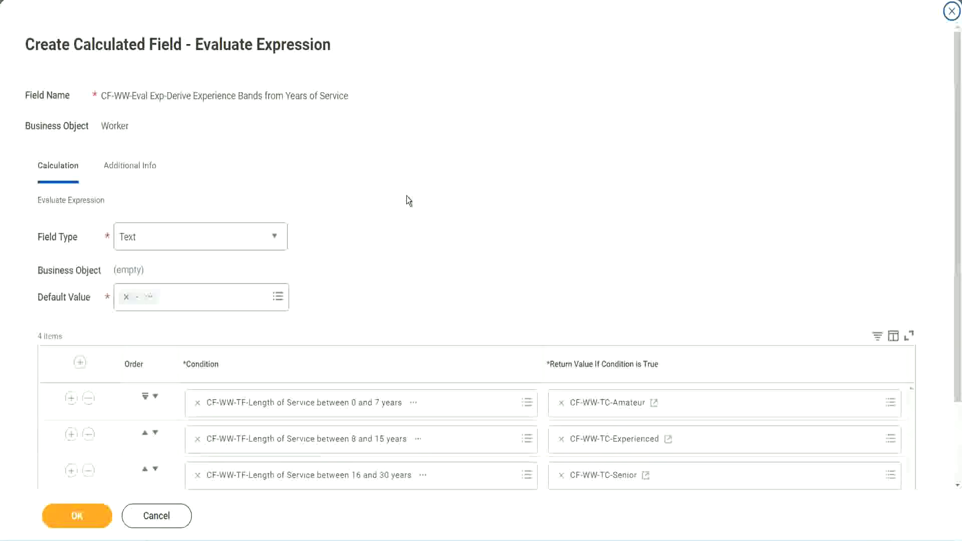
pyautogui.scroll(-2, 407, 200)
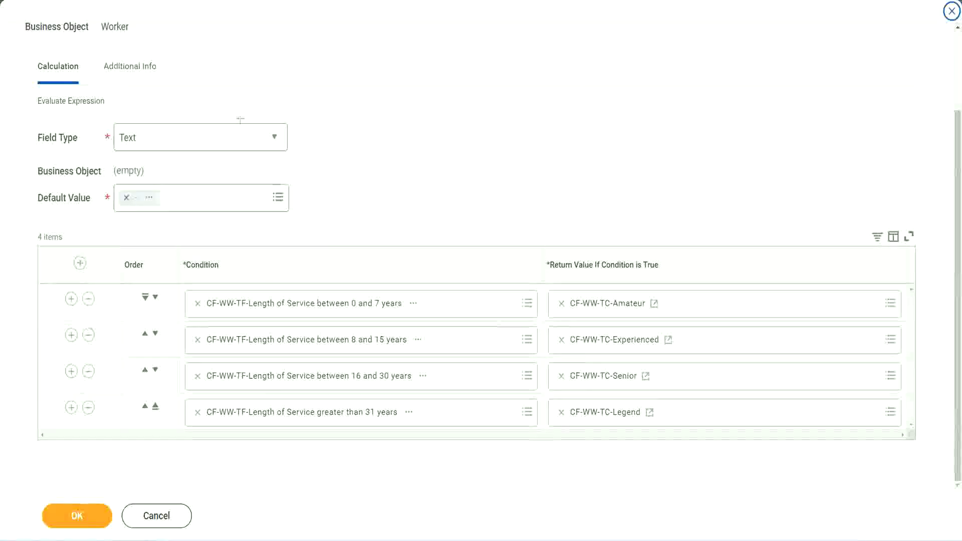
pyautogui.moveTo(616, 141); pyautogui.dragTo(624, 233)
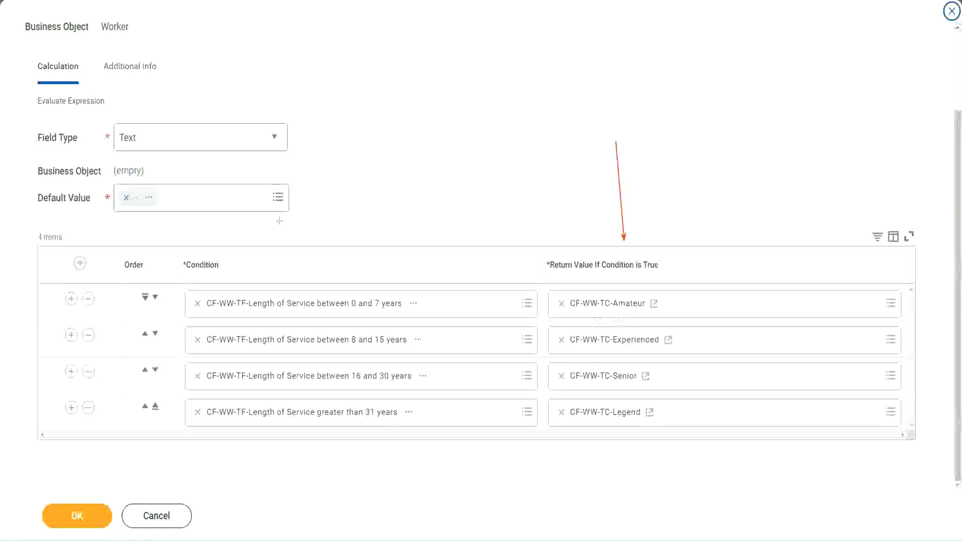
pyautogui.moveTo(119, 86); pyautogui.dragTo(123, 121)
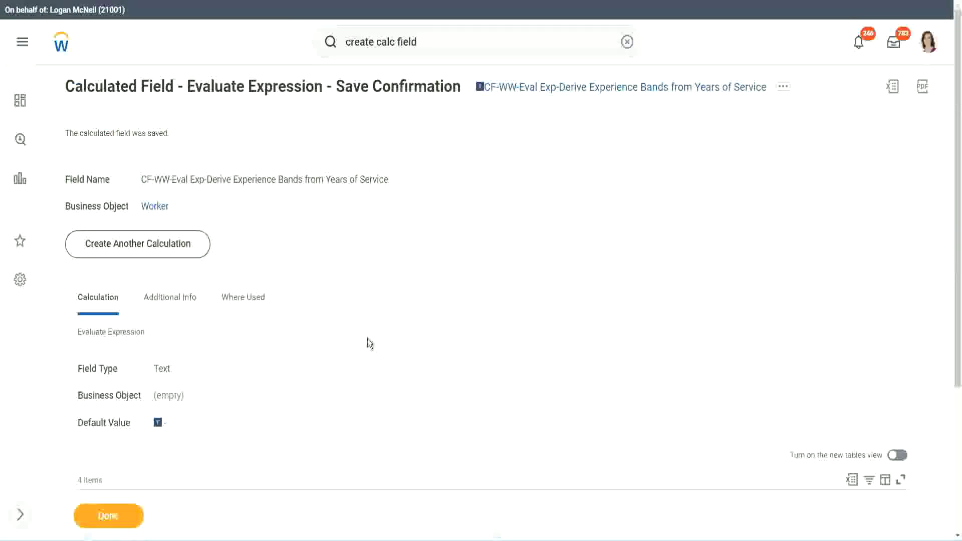
# Check the saved experience bands field's definition and copy the field's name
pyautogui.scroll(-4, 368, 335)
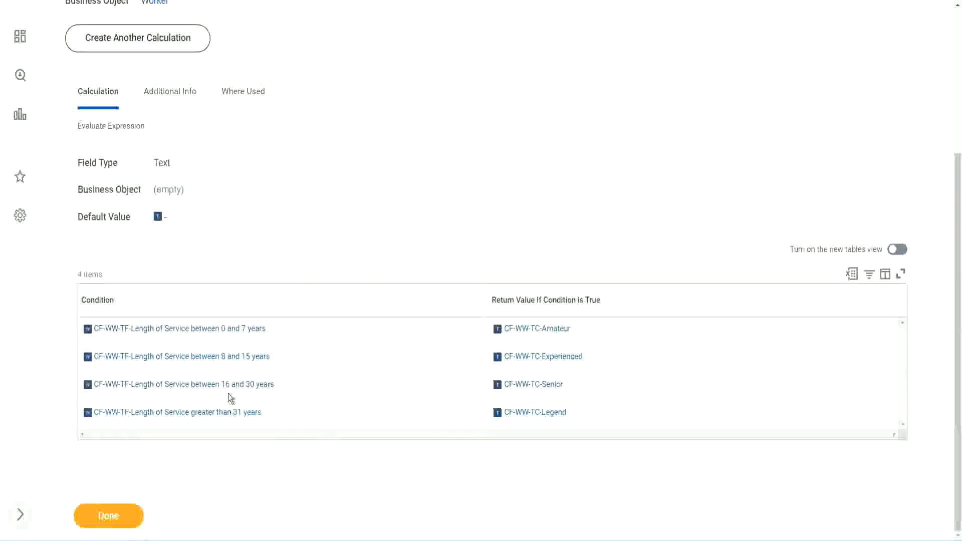
pyautogui.scroll(4, 269, 298)
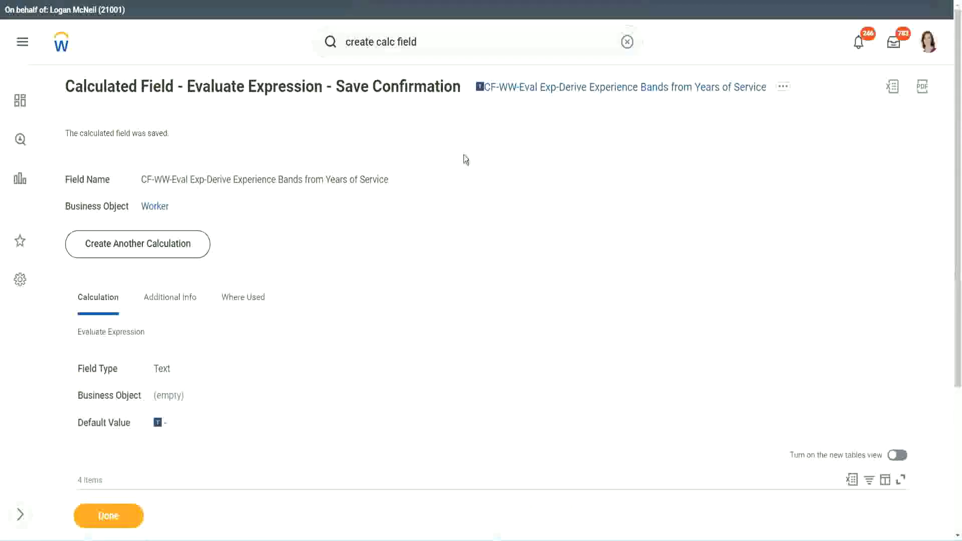
pyautogui.rightClick(566, 96)
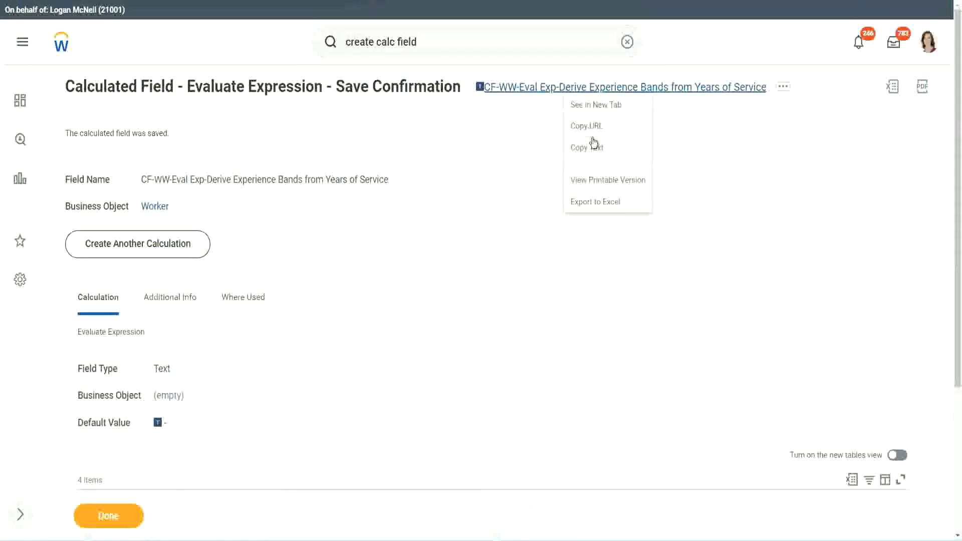
pyautogui.click(581, 145)
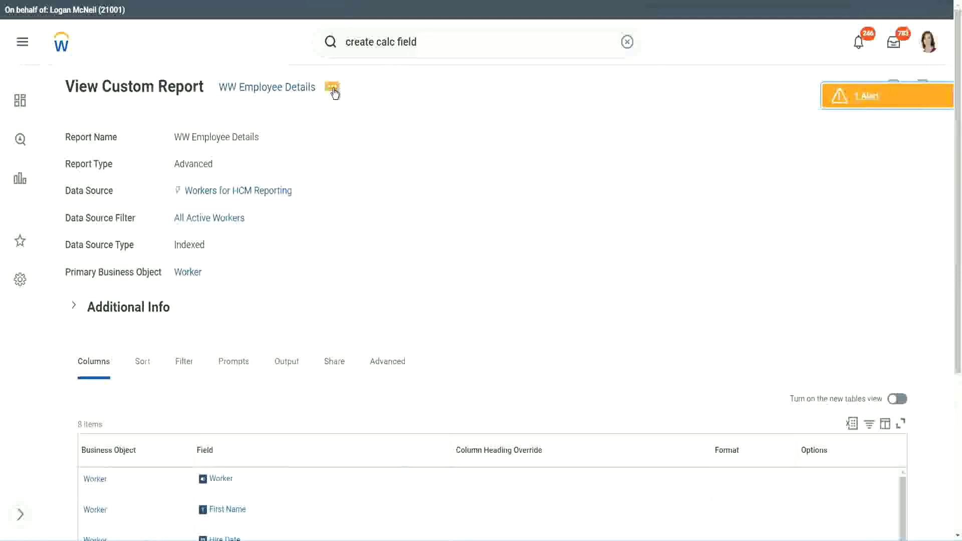
# Switch to the WW Employee Details custom report and open it for editing
pyautogui.click(335, 93)
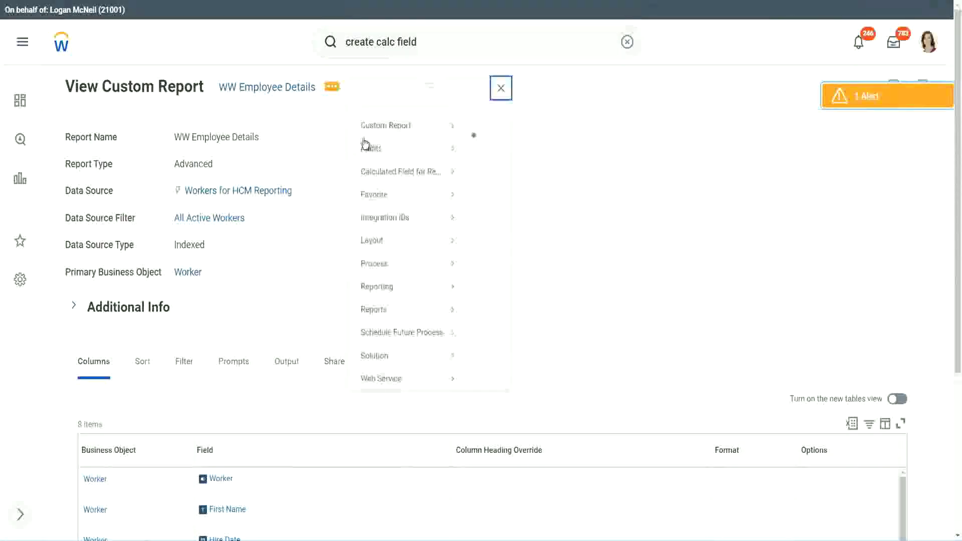
pyautogui.moveTo(393, 142)
pyautogui.click(484, 142)
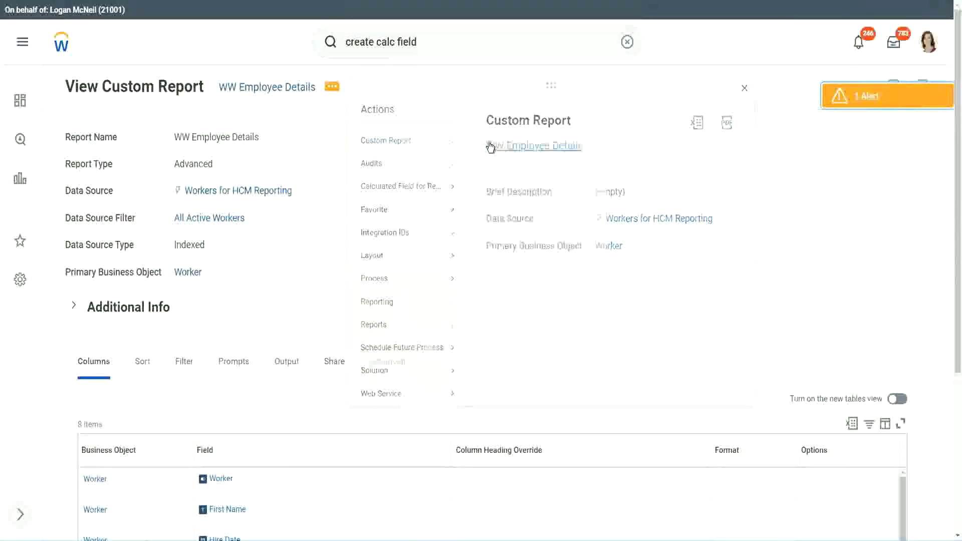
# Add a new Worker column row at the end of the report columns and remove the CF-WW-Substring Text Years of Service column
pyautogui.scroll(-5, 352, 219)
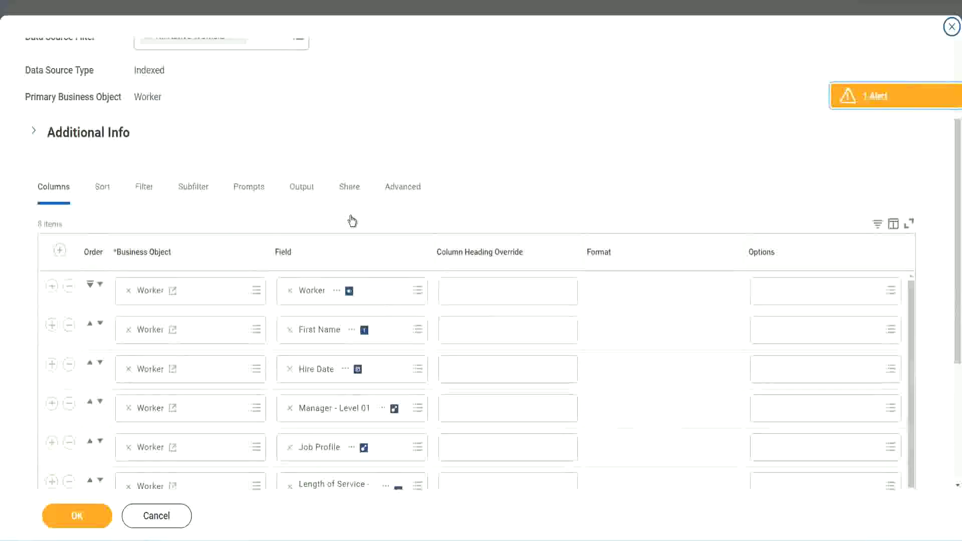
pyautogui.scroll(-2, 352, 219)
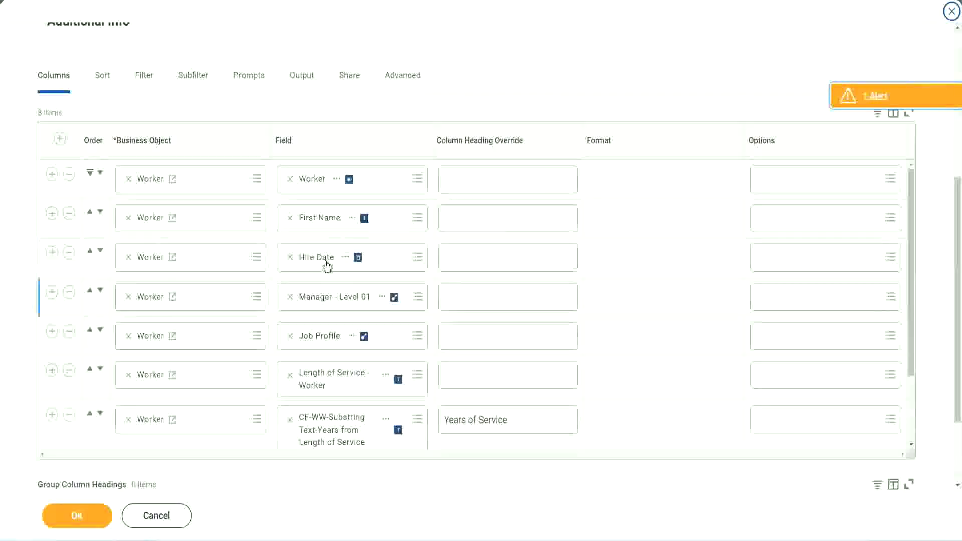
pyautogui.click(51, 415)
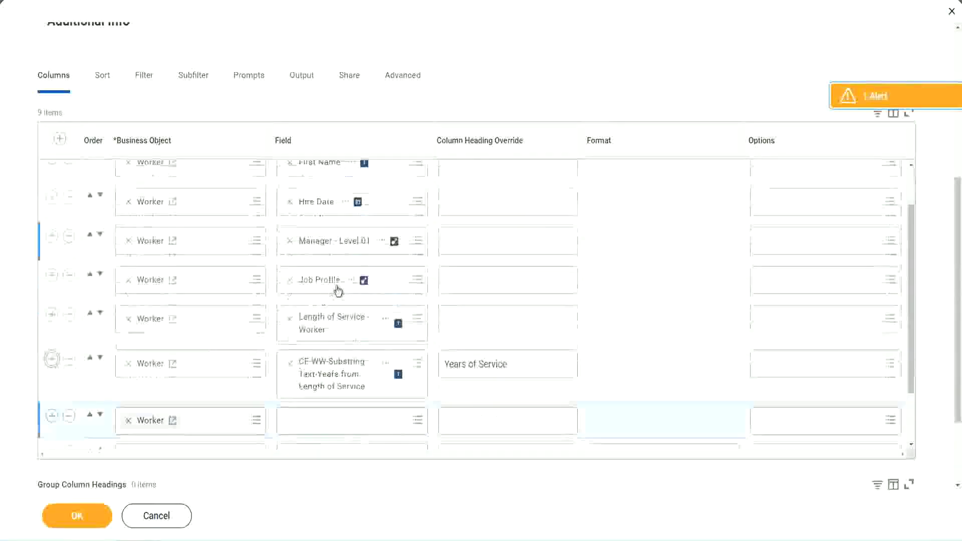
pyautogui.scroll(-4, 338, 290)
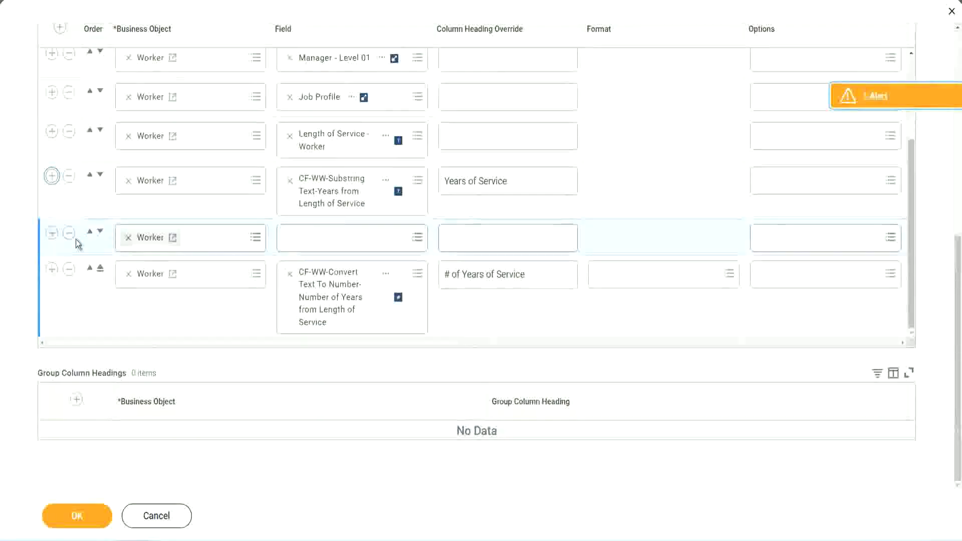
pyautogui.click(100, 233)
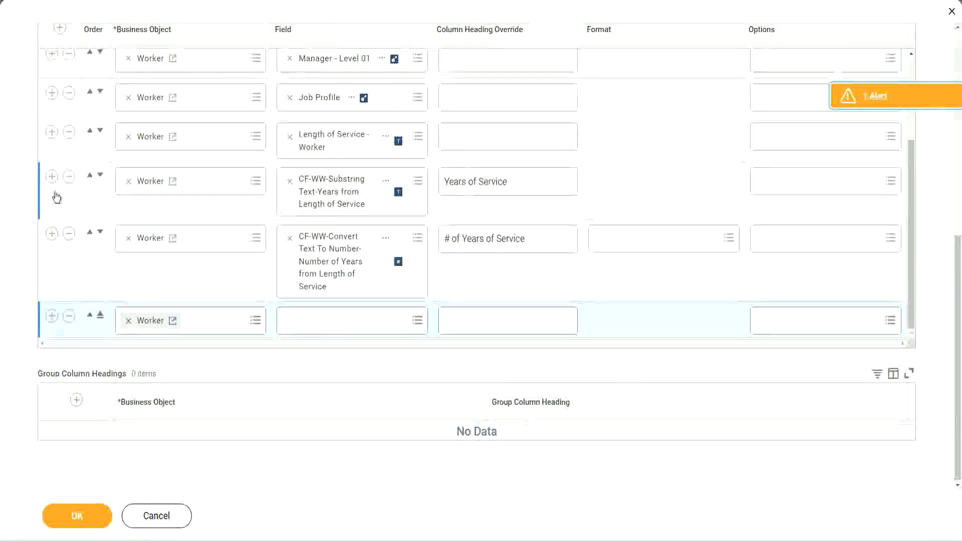
pyautogui.click(70, 177)
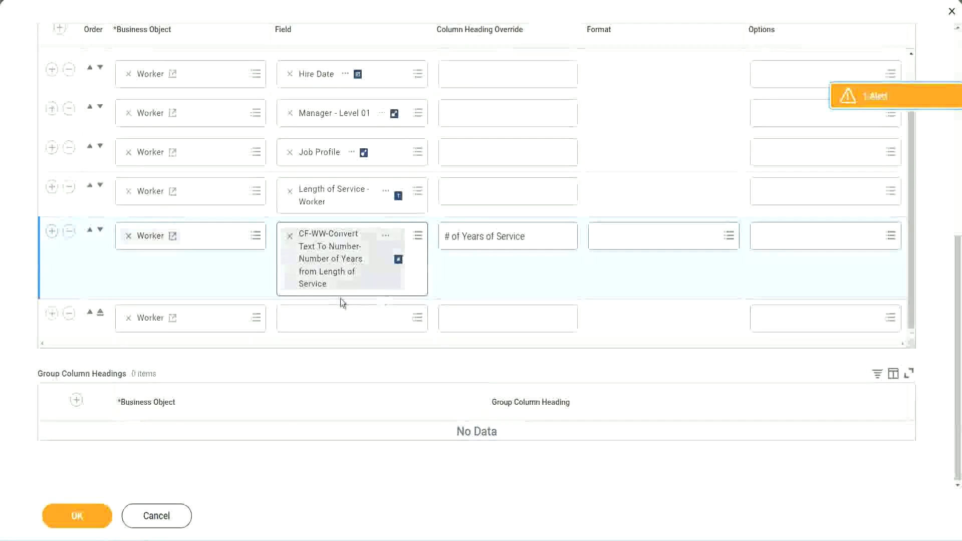
# Set the new column's field to CF-WW-Eval Exp-Derive Experience Bands from Years of Service and its heading override to Experience Bands
pyautogui.click(315, 321)
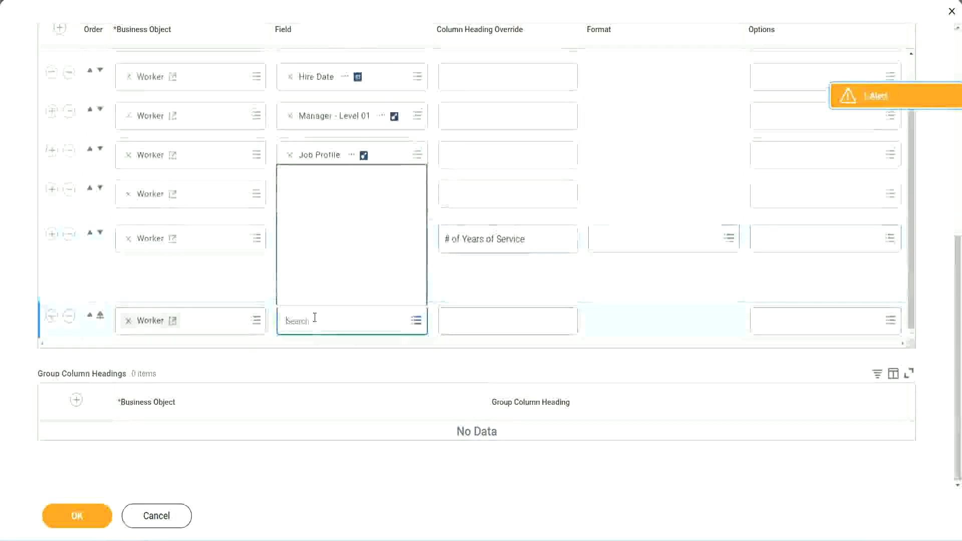
pyautogui.hotkey('ctrl', 'v')
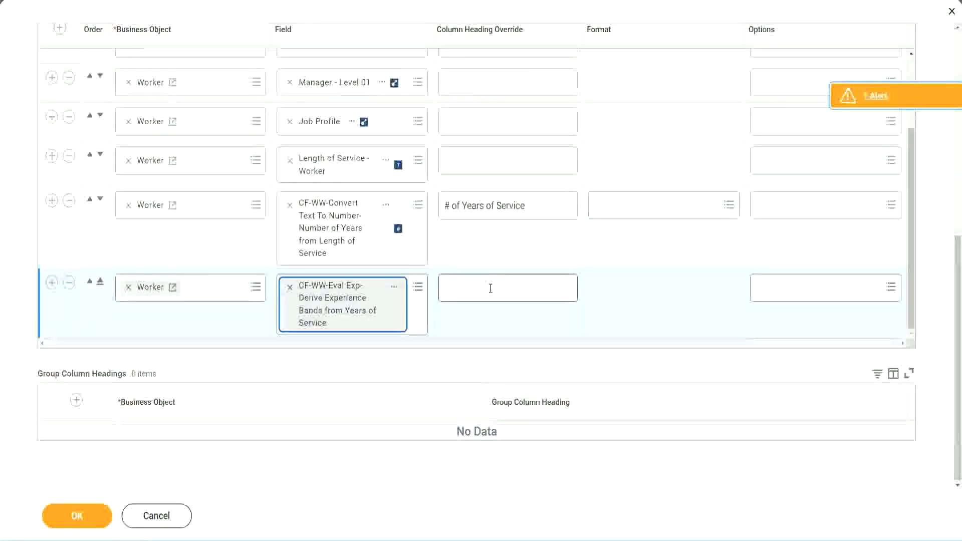
pyautogui.click(491, 289)
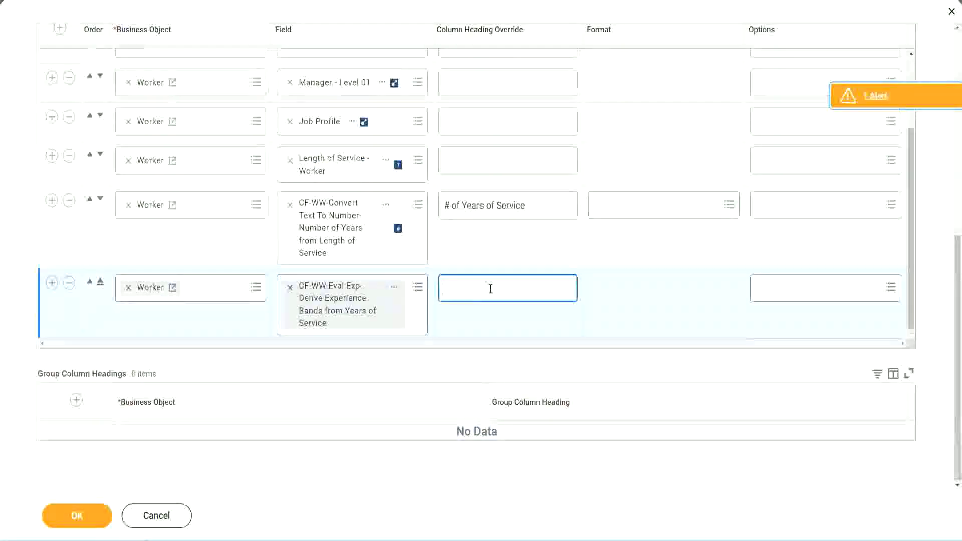
pyautogui.write('Experience B')
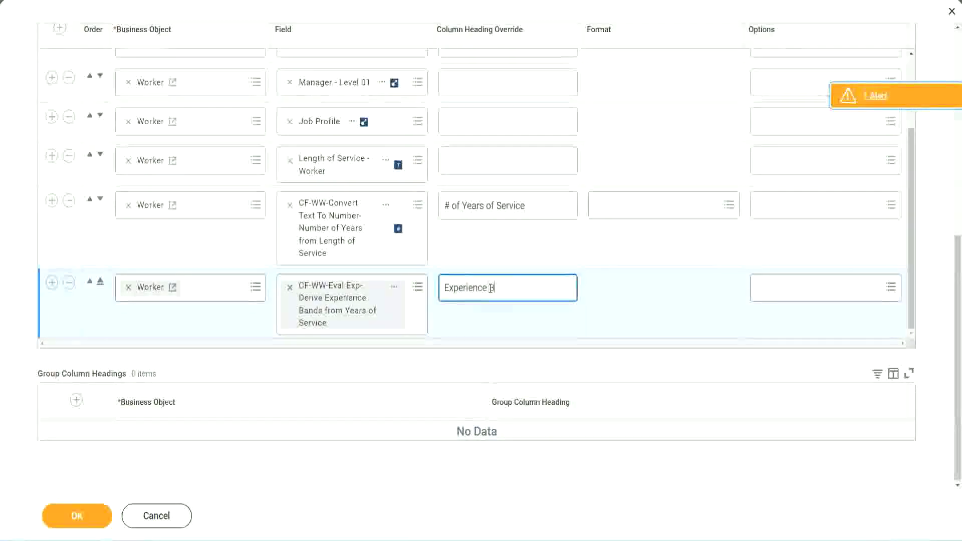
pyautogui.write('ands')
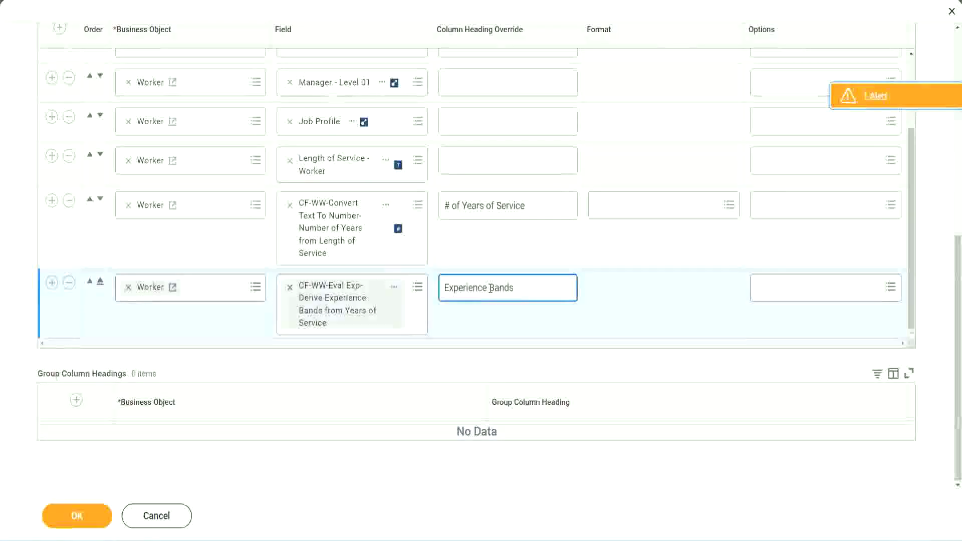
# Save the report definition and run WW Employee Details with all prompt values left blank
pyautogui.click(94, 518)
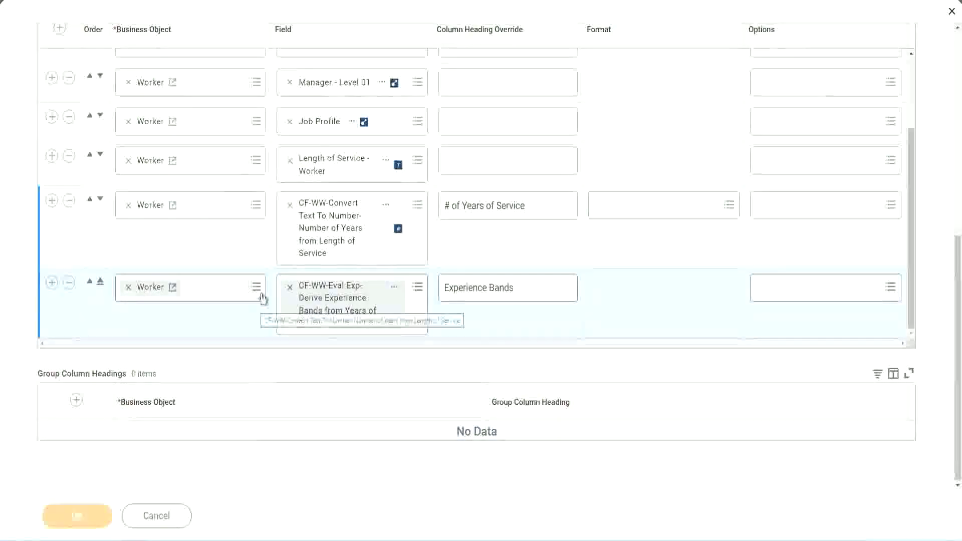
pyautogui.scroll(-5, 278, 357)
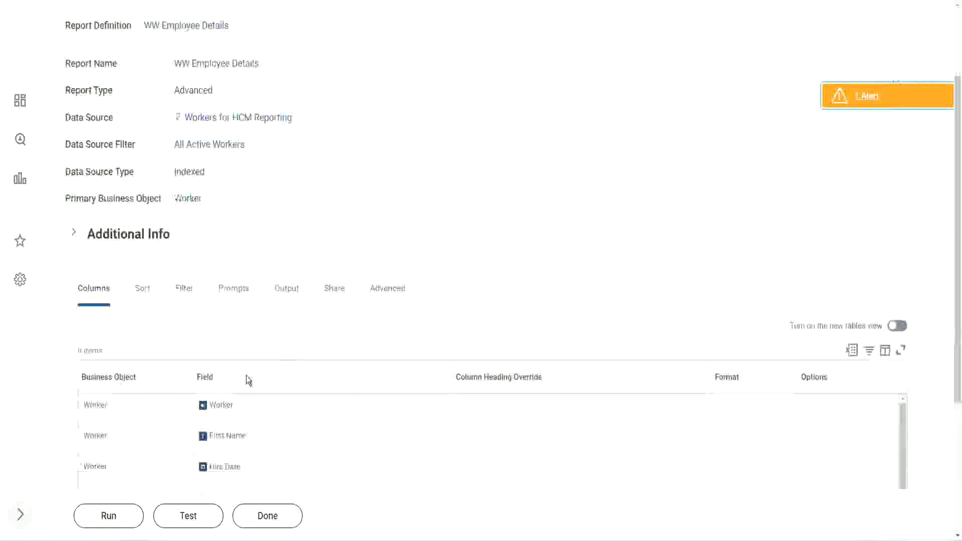
pyautogui.click(109, 516)
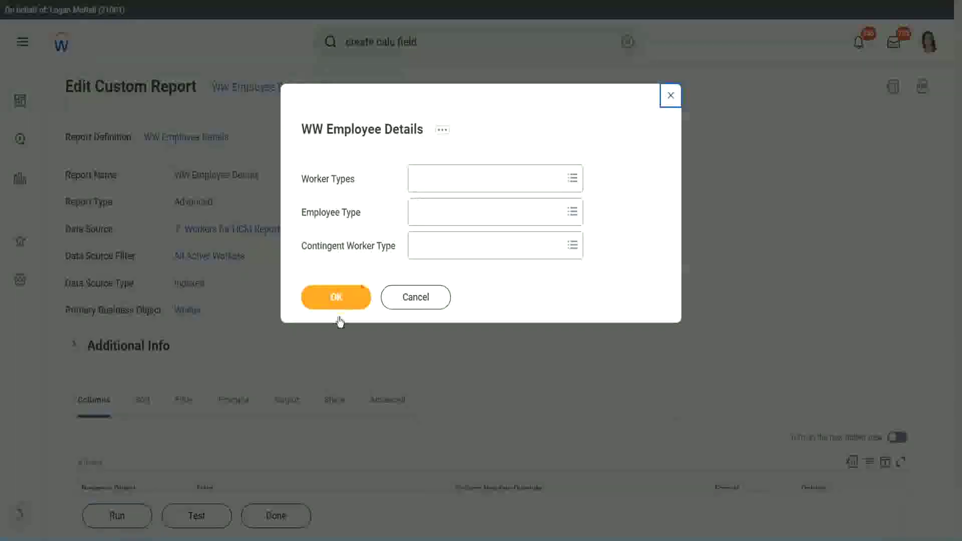
pyautogui.click(350, 294)
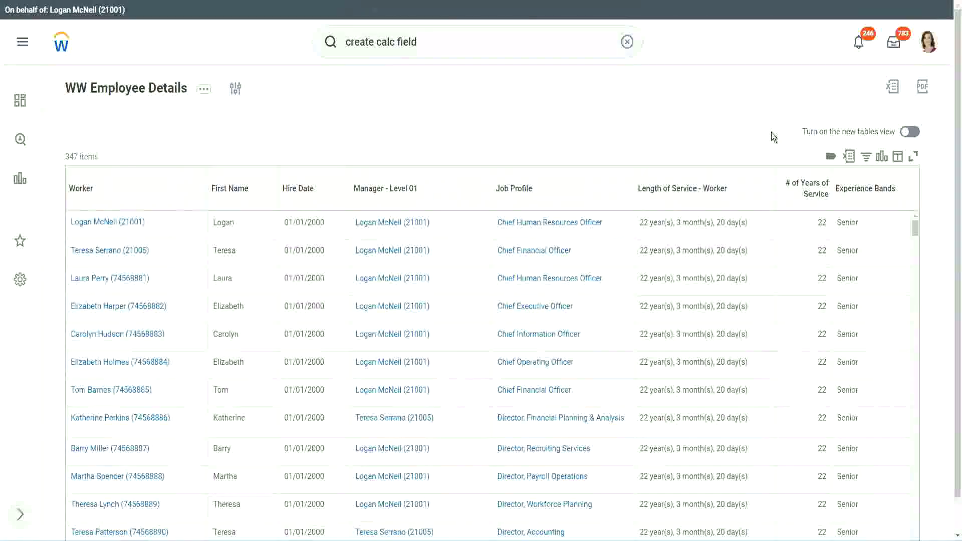
# Check the first worker's years of service and band against the 16 - 30 years Senior rule in the Notepad++ notes
pyautogui.scroll(-1, 774, 135)
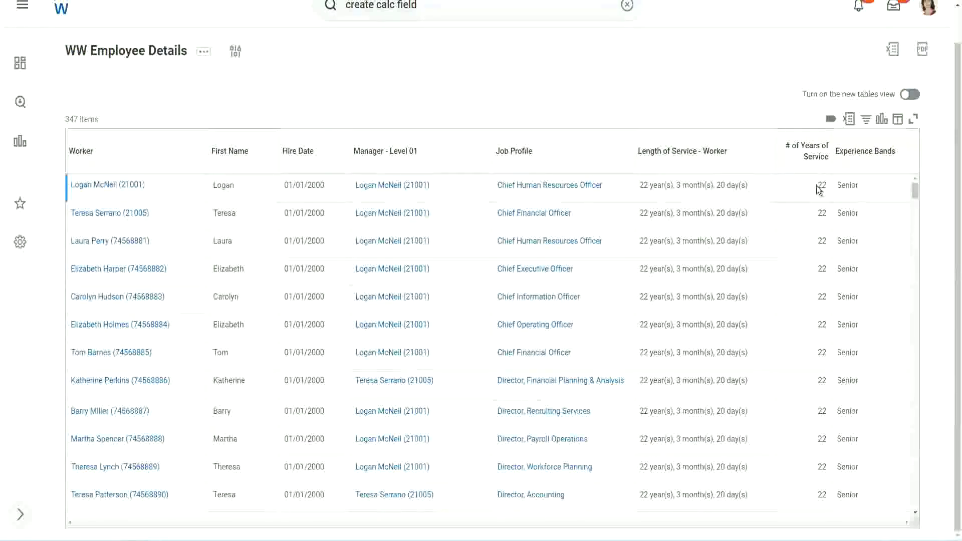
pyautogui.doubleClick(821, 188)
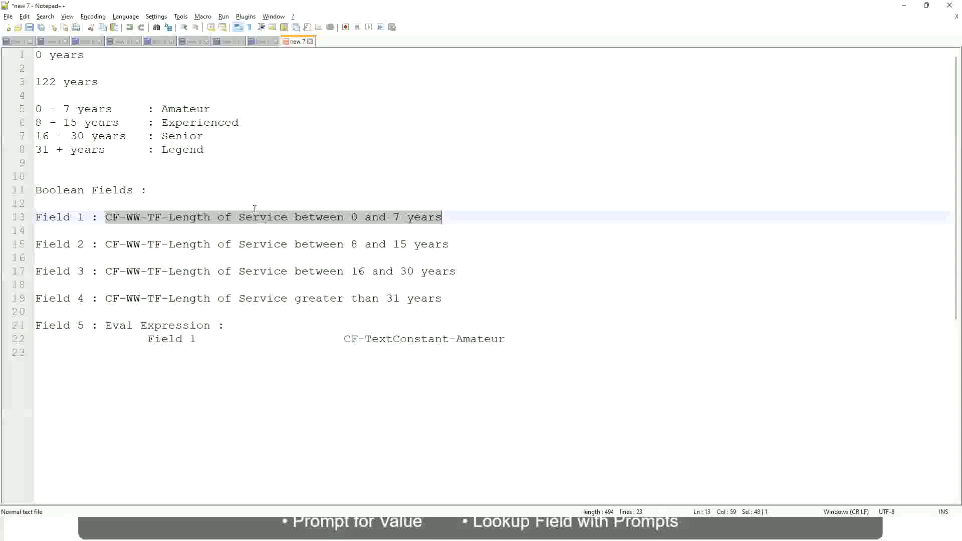
pyautogui.click(151, 177)
pyautogui.click(167, 136)
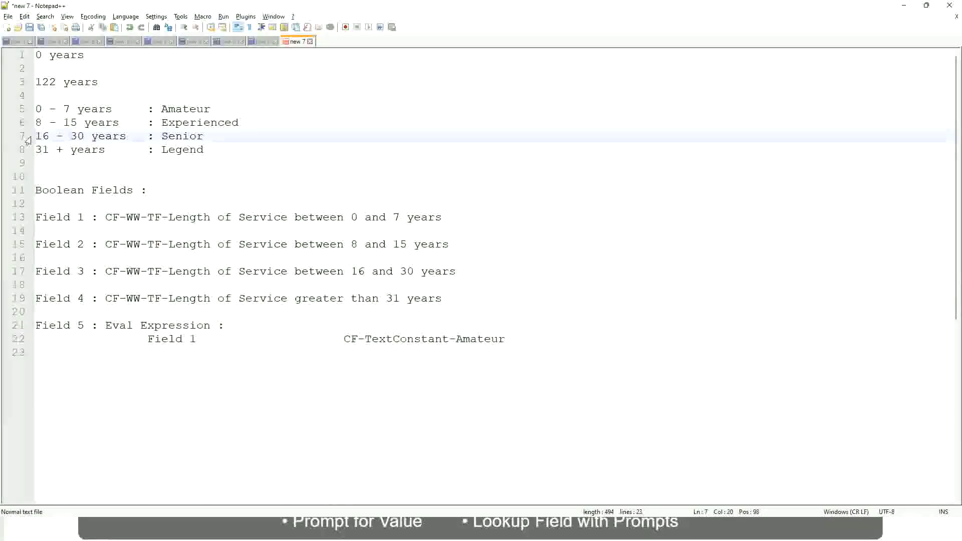
pyautogui.moveTo(34, 138); pyautogui.dragTo(91, 139)
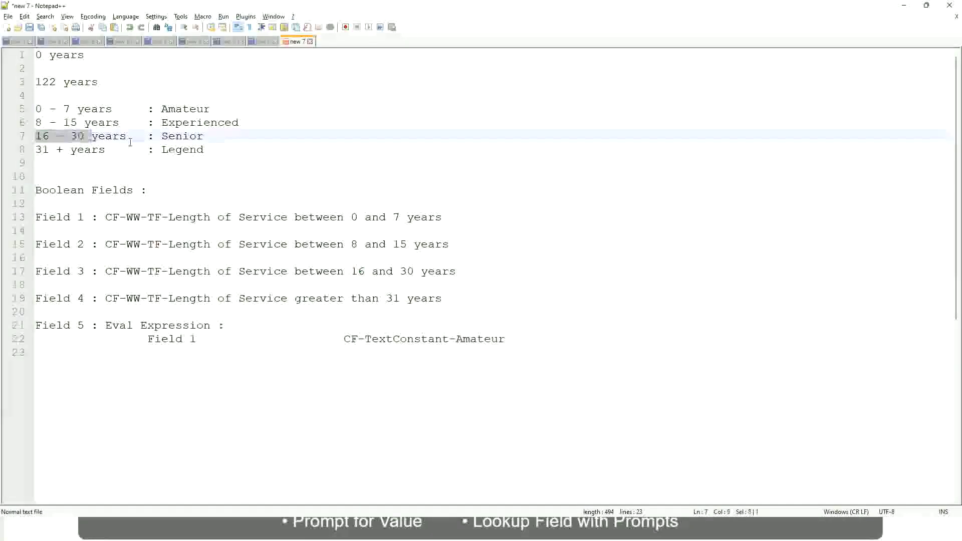
pyautogui.doubleClick(178, 137)
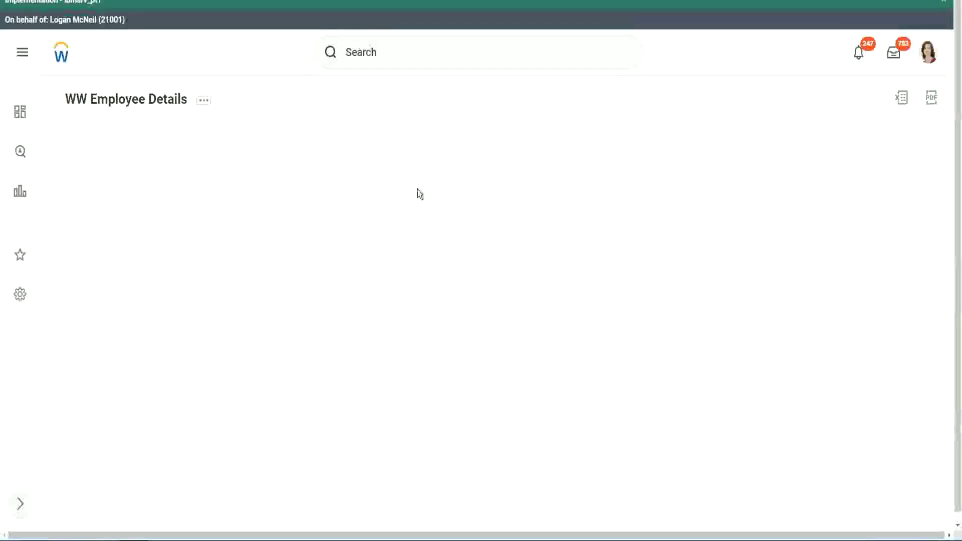
# Return to the WW Employee Details results in Workday and compare the years of service with the experience bands across the rows
pyautogui.scroll(-2, 830, 303)
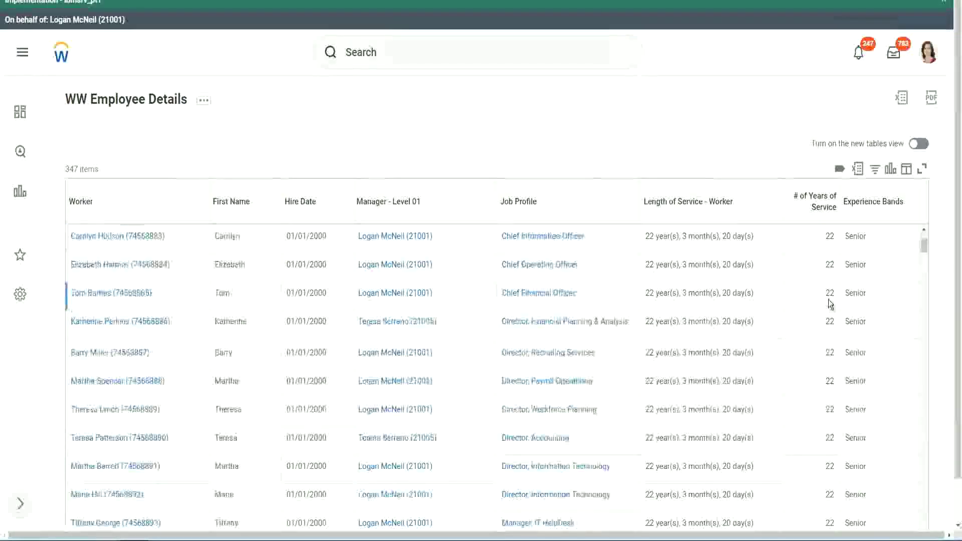
pyautogui.scroll(-5, 832, 303)
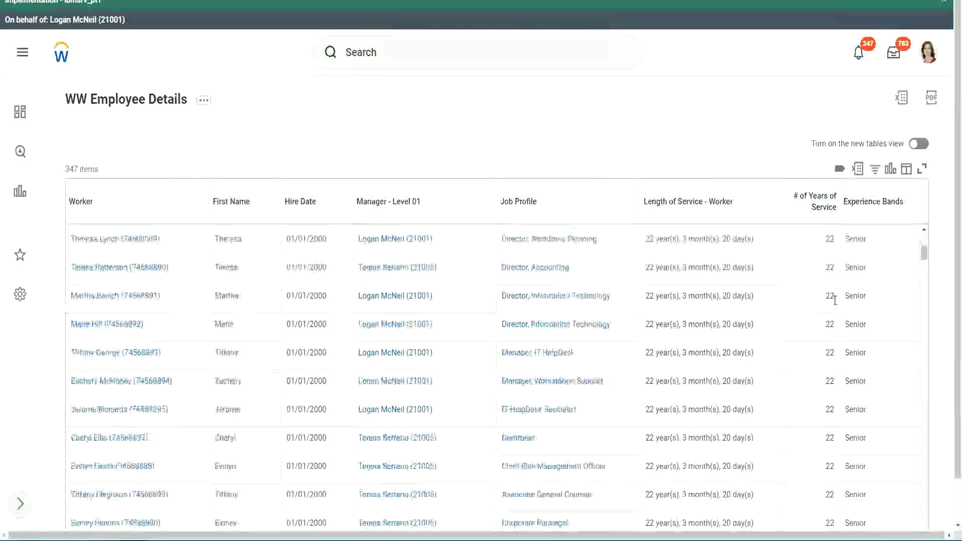
pyautogui.scroll(-5, 838, 321)
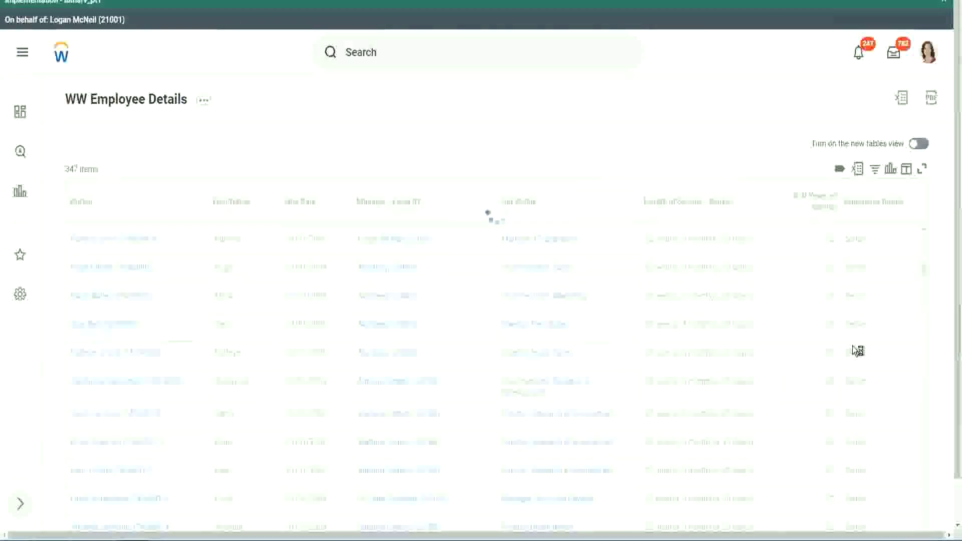
pyautogui.scroll(-1, 852, 345)
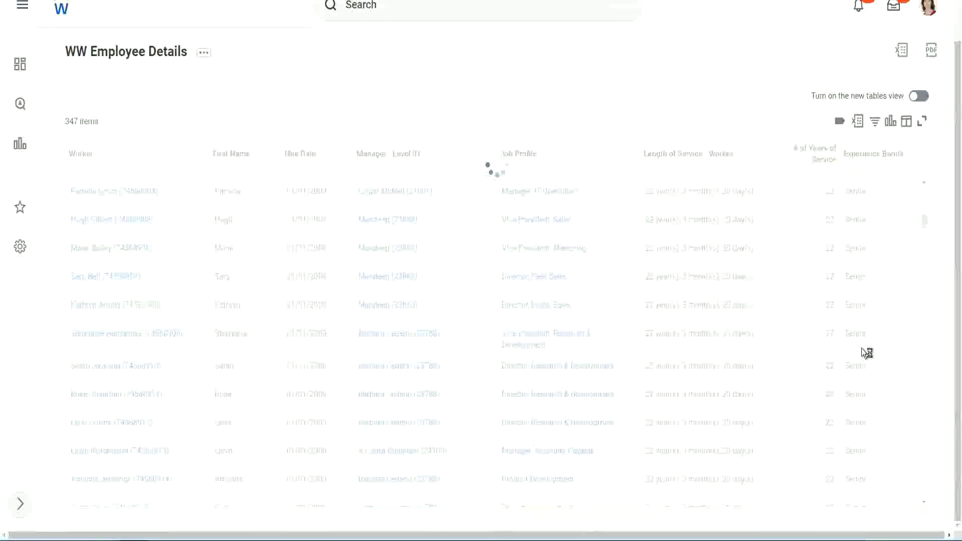
pyautogui.scroll(-4, 891, 282)
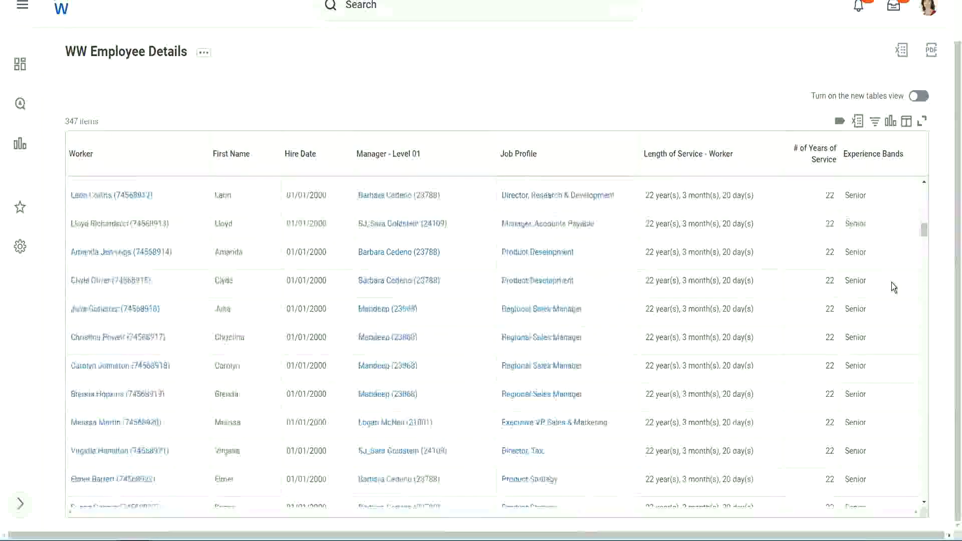
pyautogui.scroll(-3, 892, 282)
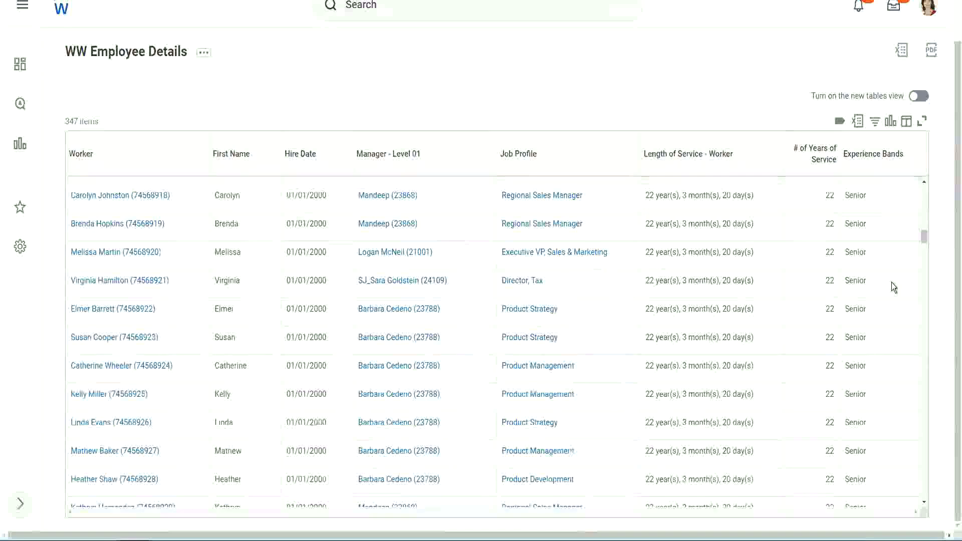
pyautogui.scroll(-6, 892, 281)
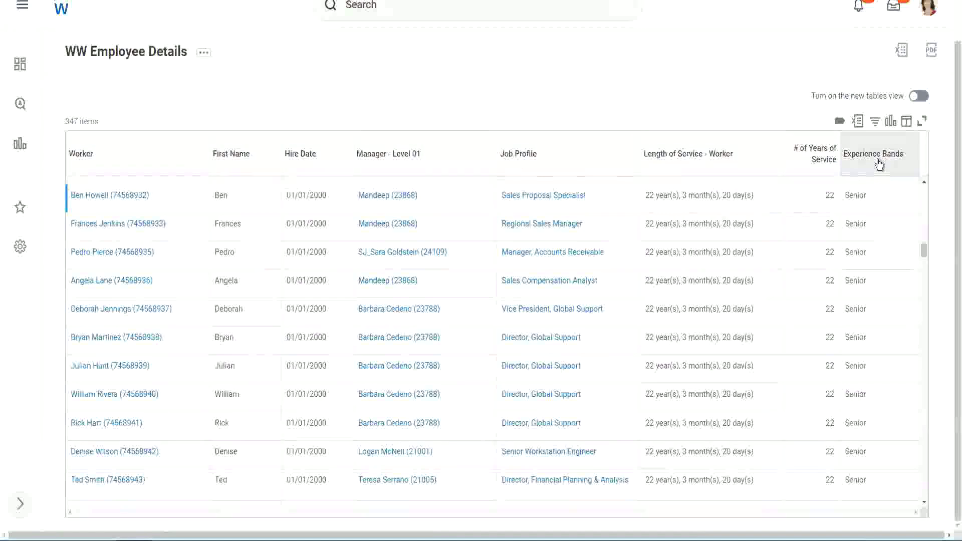
# Filter the Experience Bands column to values containing Amateur
pyautogui.click(878, 162)
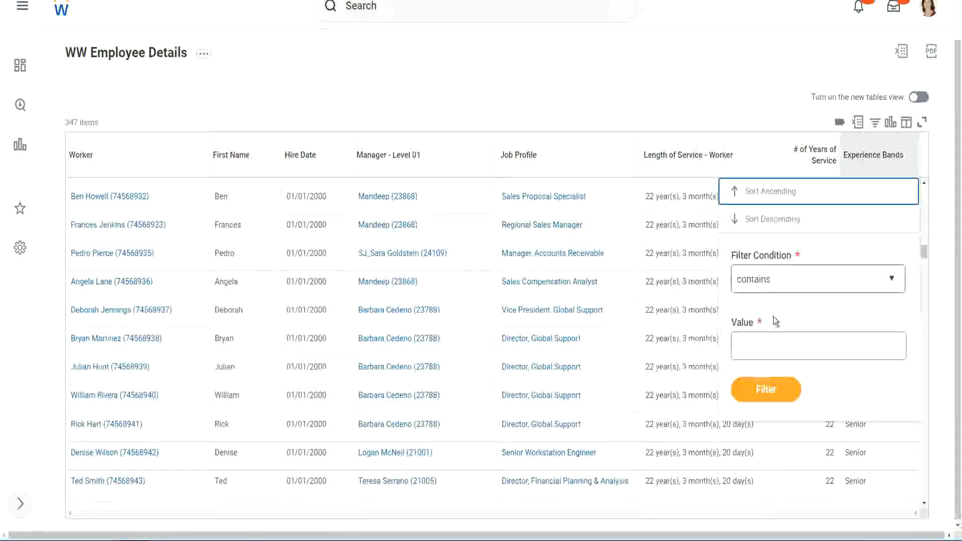
pyautogui.click(763, 337)
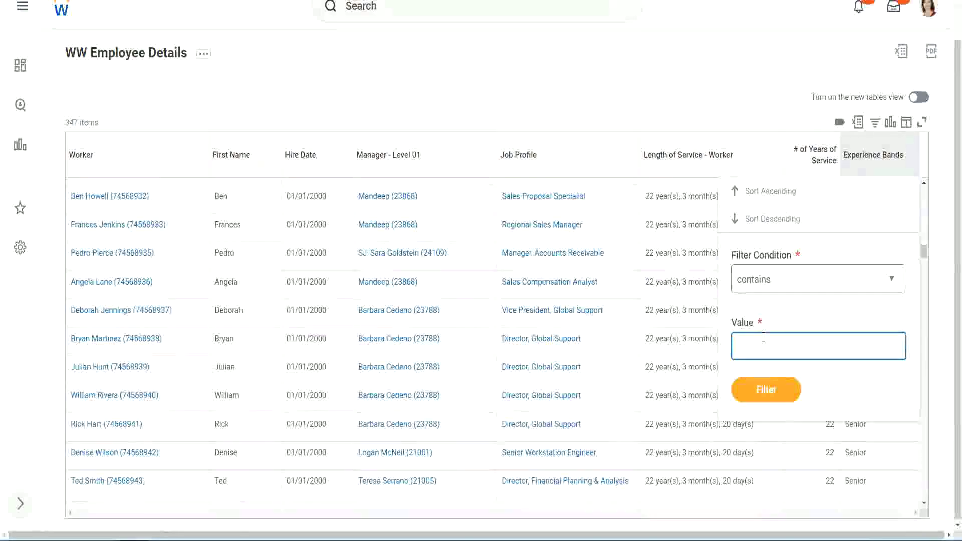
pyautogui.write('Amate')
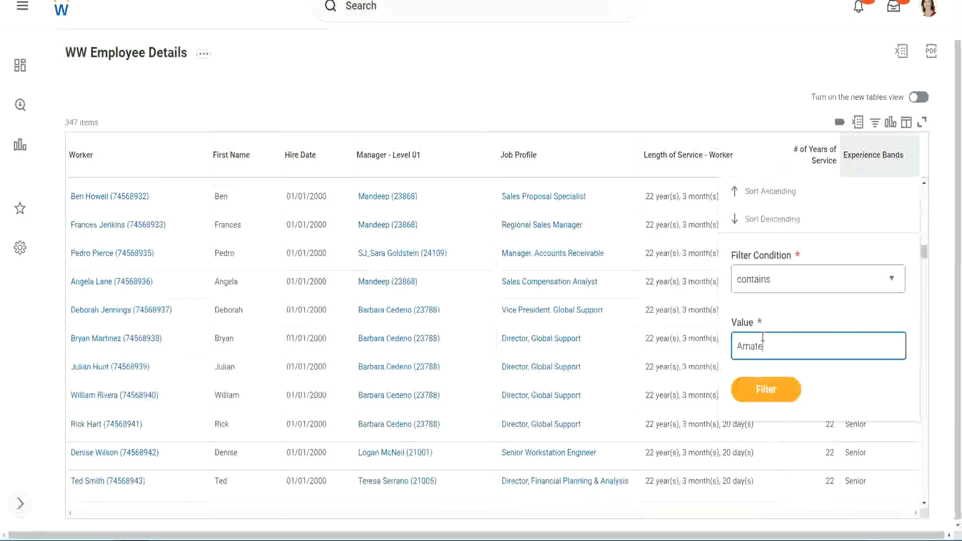
pyautogui.write('ur')
pyautogui.click(759, 395)
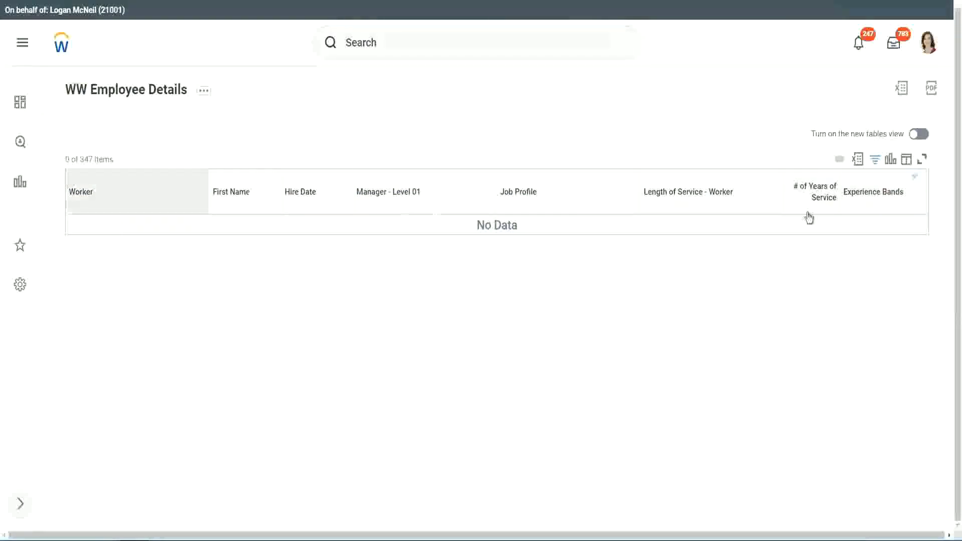
# Change the Experience Bands filter value to Legend and review the hire dates and years of service through the last rows
pyautogui.click(875, 196)
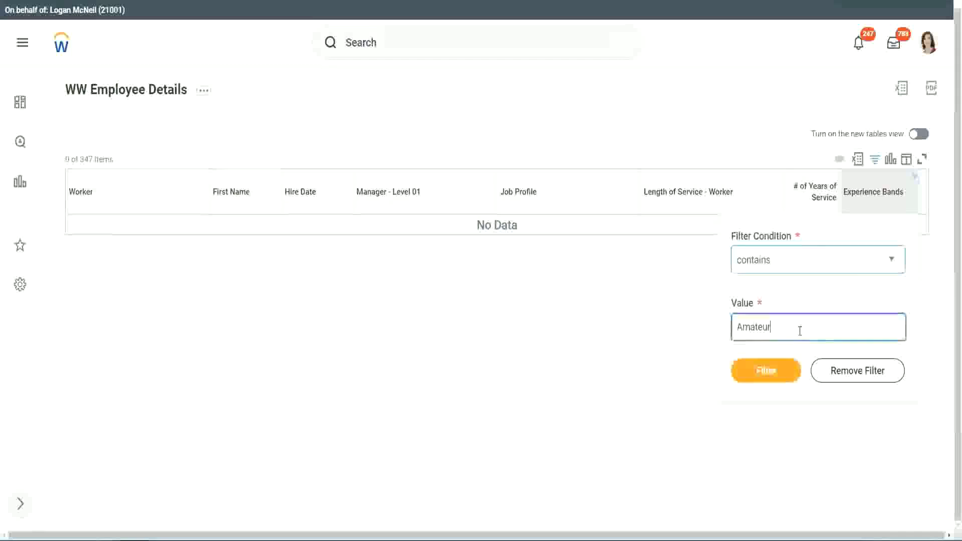
pyautogui.moveTo(708, 331); pyautogui.dragTo(687, 329)
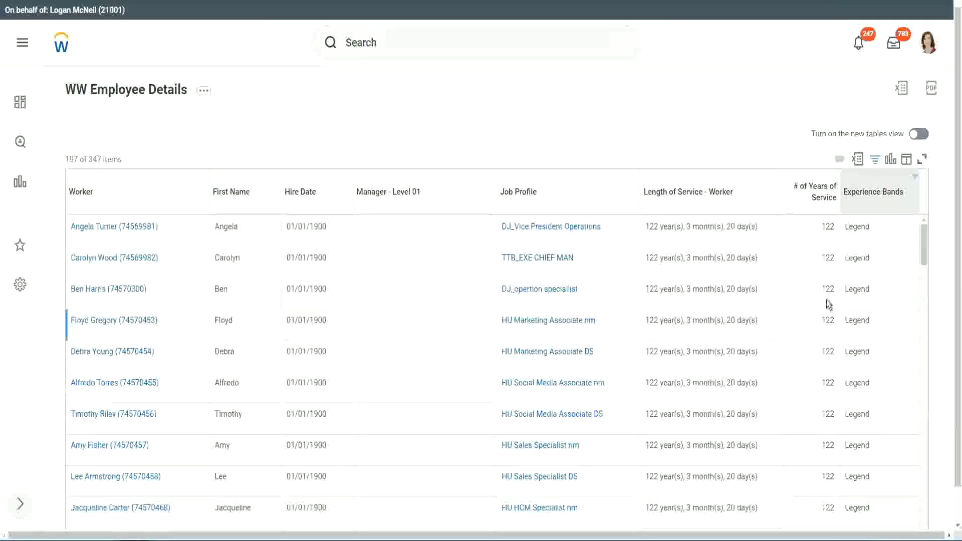
pyautogui.scroll(-15, 827, 301)
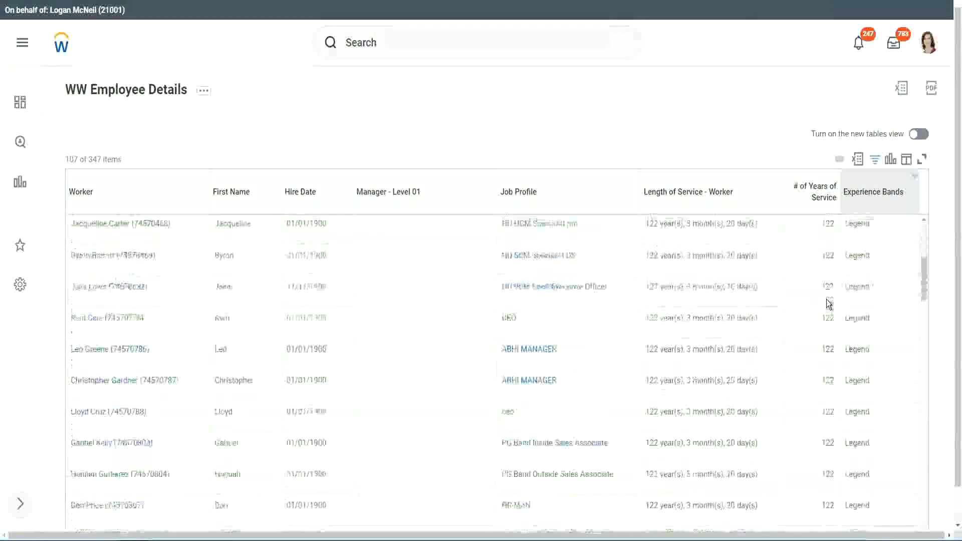
pyautogui.scroll(-3, 826, 300)
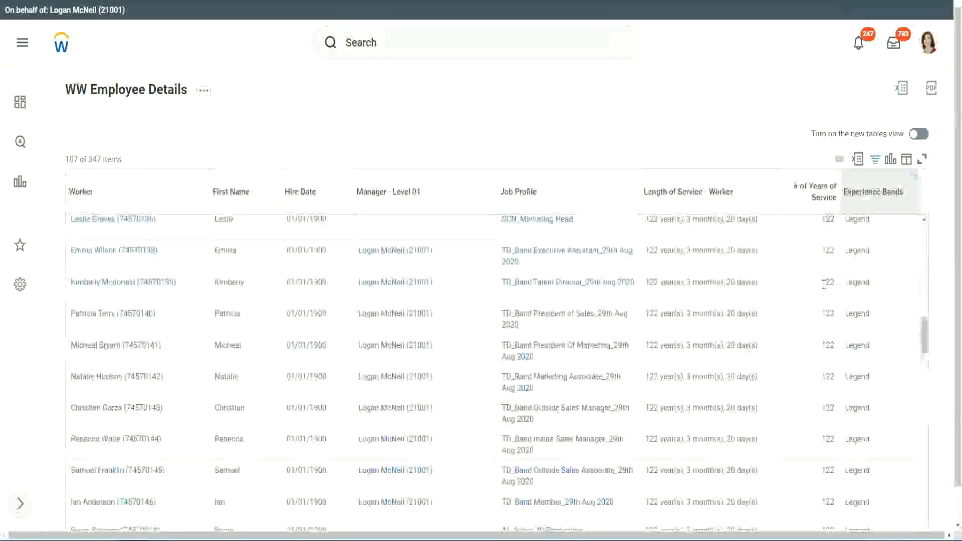
pyautogui.scroll(-10, 825, 288)
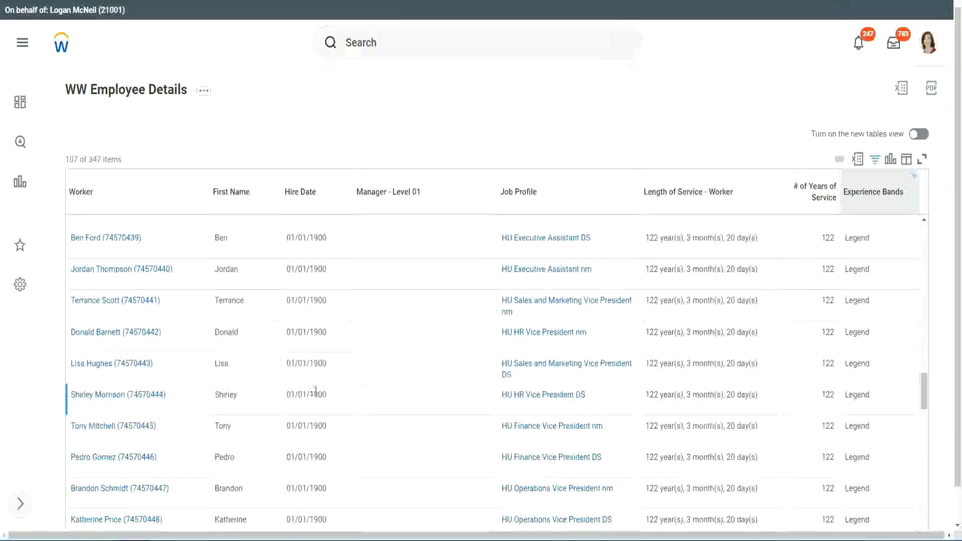
pyautogui.doubleClick(318, 395)
pyautogui.scroll(-4, 819, 377)
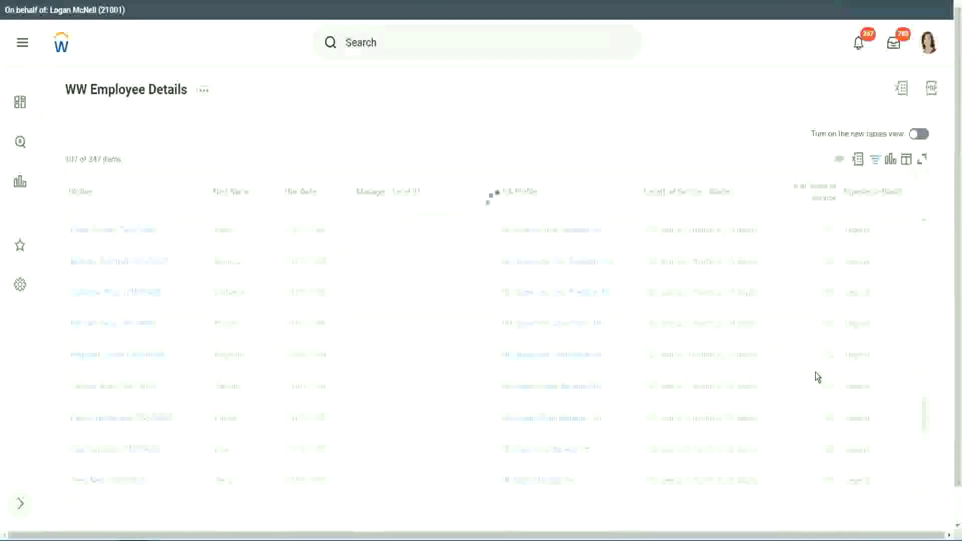
pyautogui.scroll(-5, 817, 377)
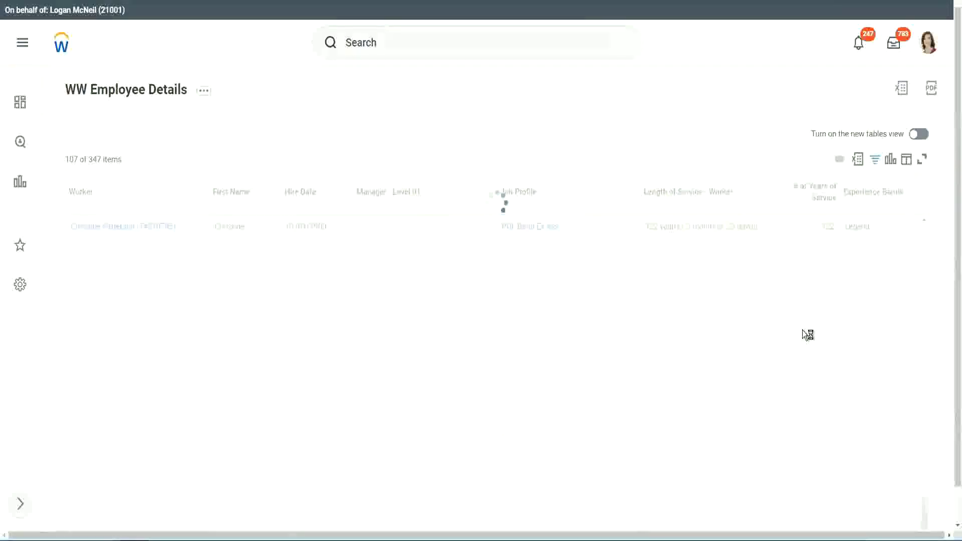
pyautogui.scroll(-5, 803, 330)
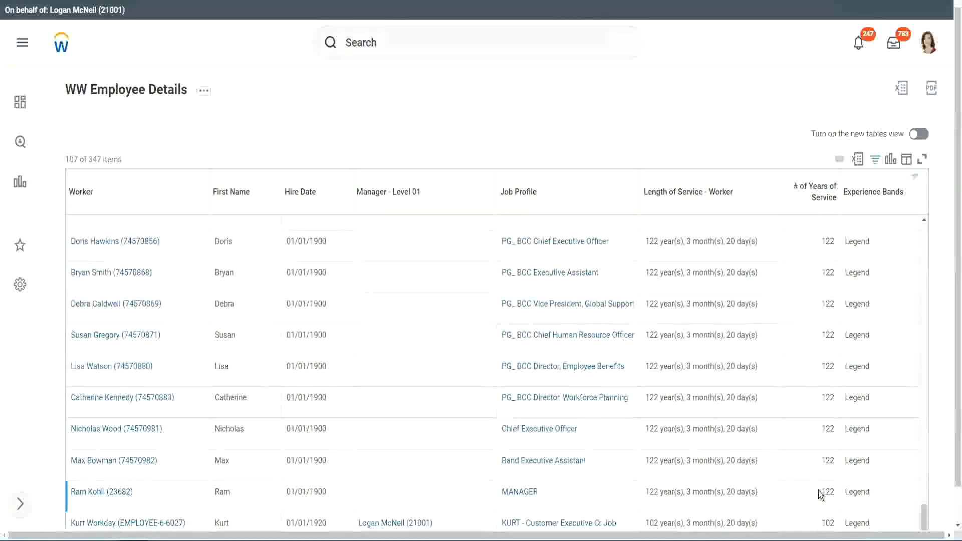
# Compare the number of years of service in the last row with the values in the rows above it
pyautogui.doubleClick(828, 523)
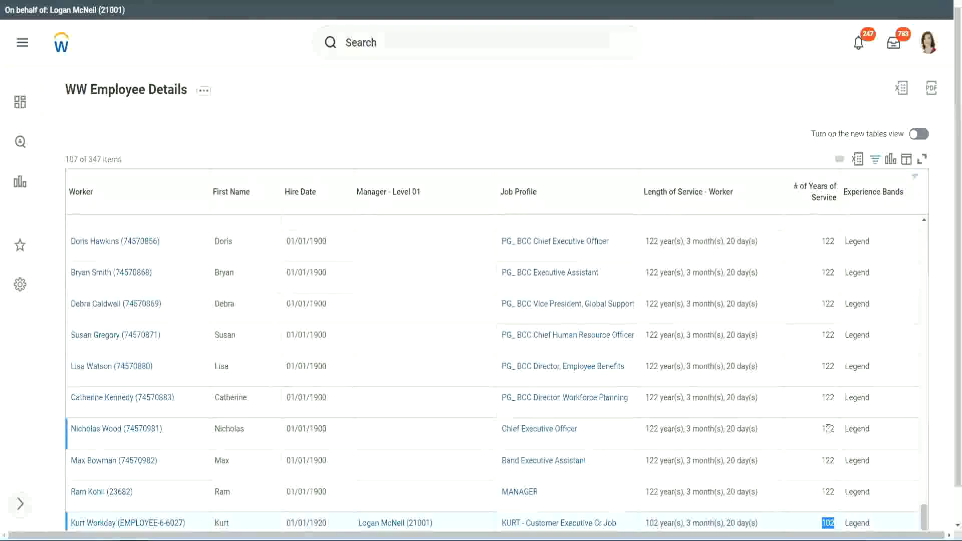
pyautogui.moveTo(827, 429); pyautogui.dragTo(835, 429)
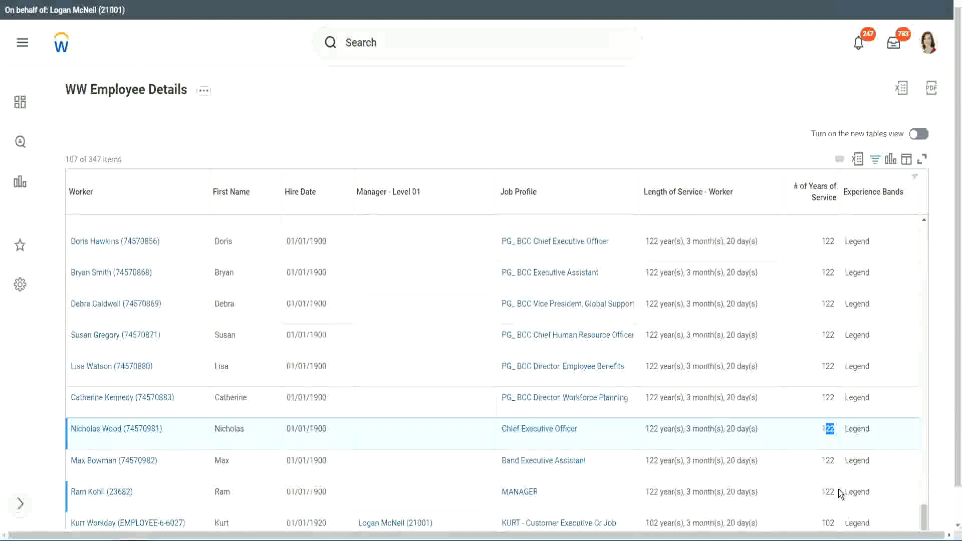
pyautogui.click(808, 400)
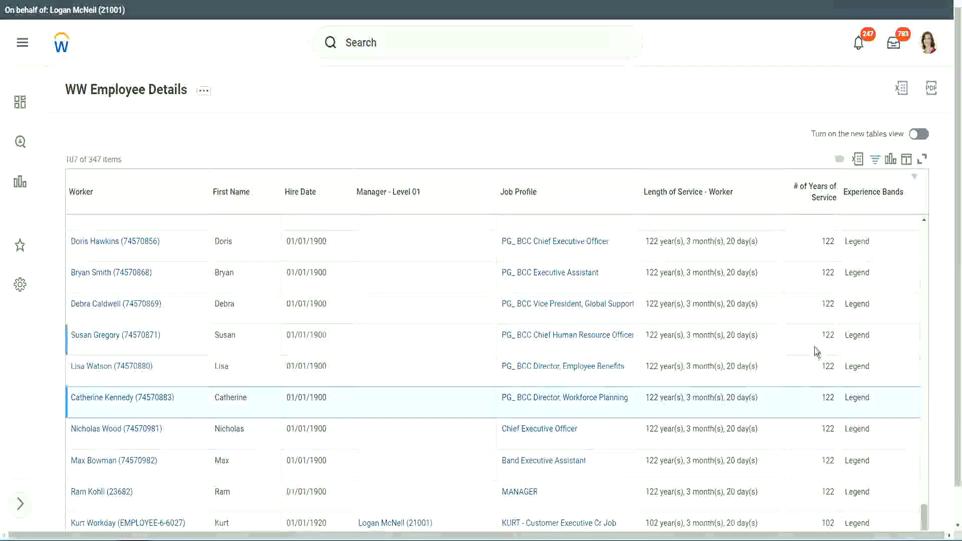
pyautogui.click(822, 273)
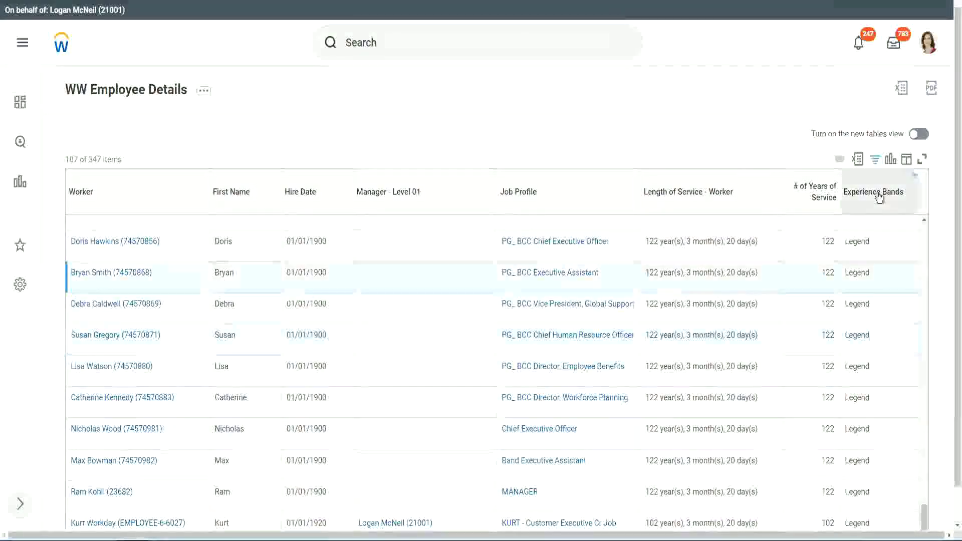
# Change the Experience Bands filter value to Experienced, keeping the contains condition, and apply it
pyautogui.click(881, 217)
pyautogui.click(787, 386)
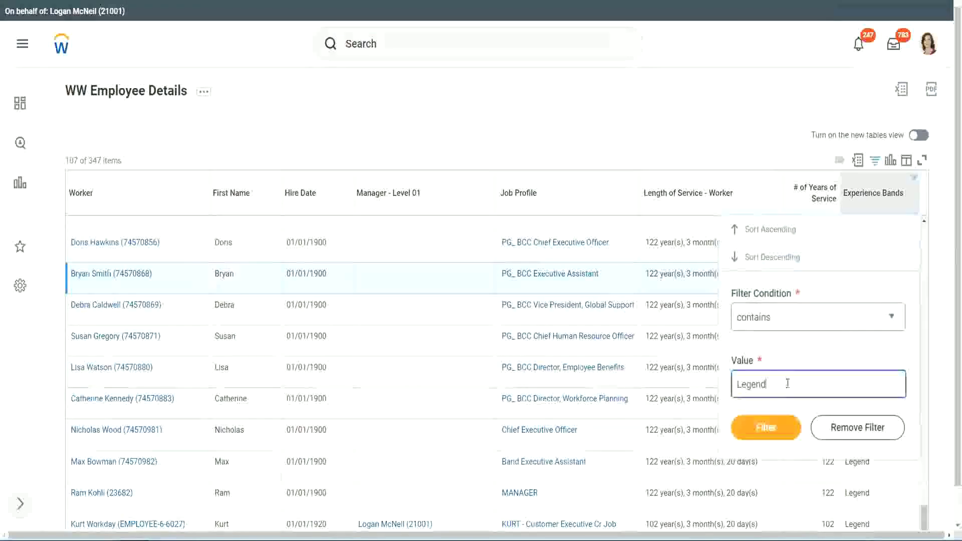
pyautogui.doubleClick(755, 384)
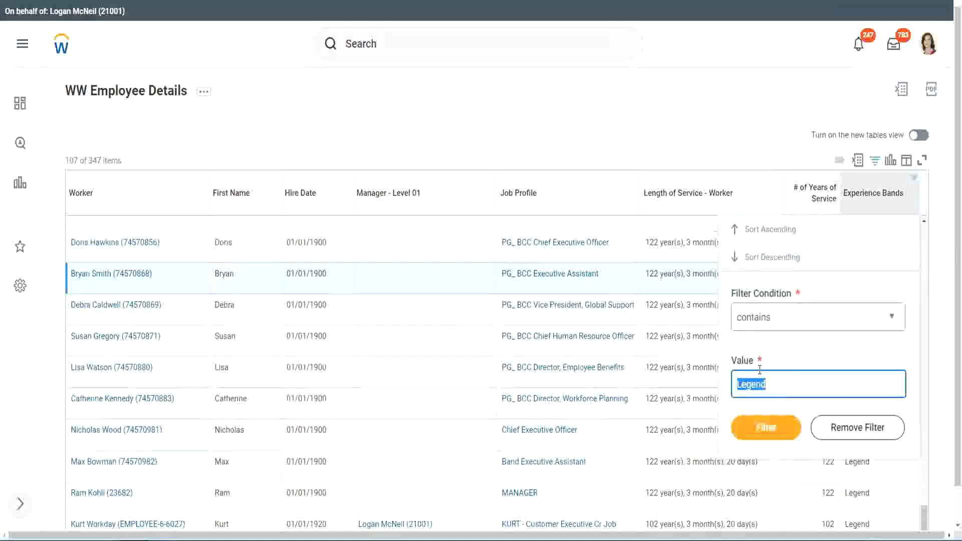
pyautogui.write('Ex')
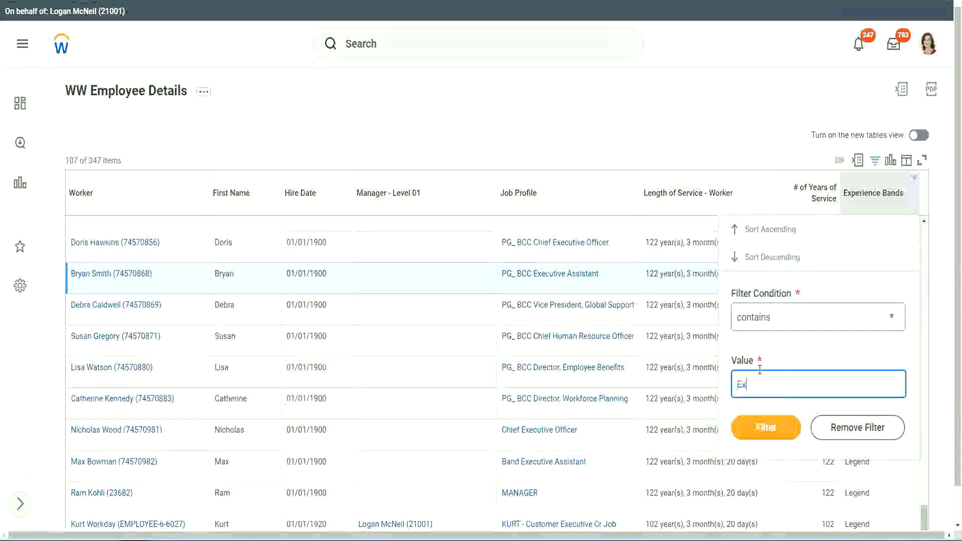
pyautogui.write('per')
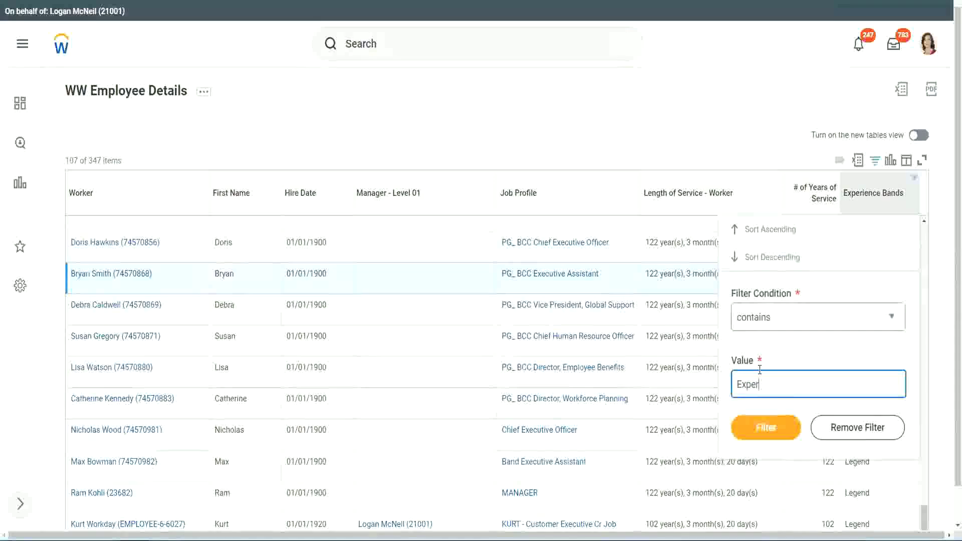
pyautogui.write('ienced')
pyautogui.click(765, 434)
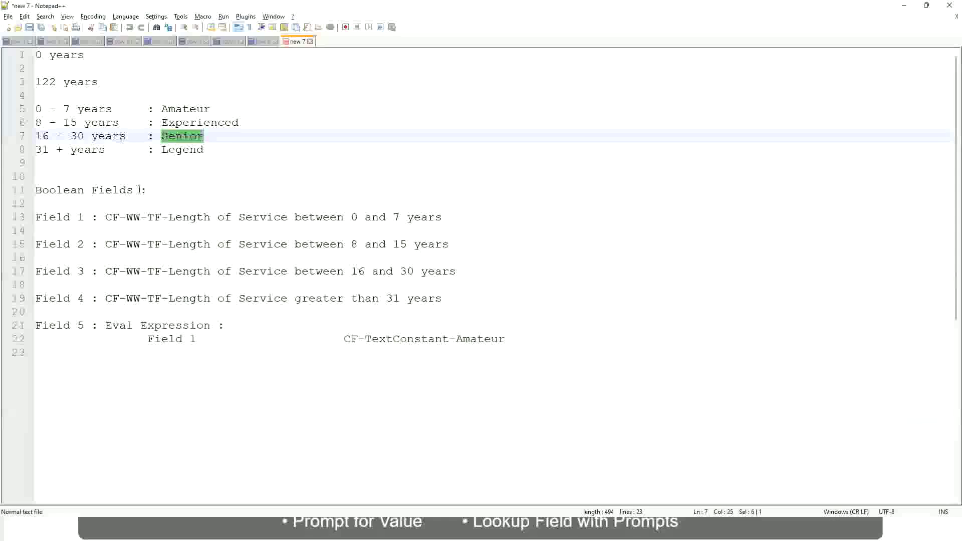
# Check the 8 - 15 years range defined for the Experienced band in the Notepad++ notes
pyautogui.moveTo(42, 124); pyautogui.dragTo(75, 124)
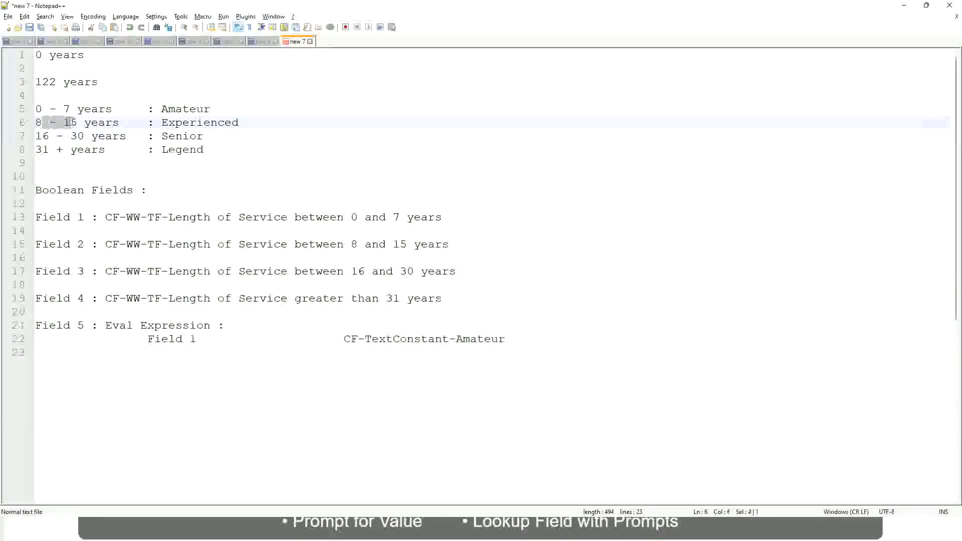
pyautogui.click(79, 124)
pyautogui.click(110, 124)
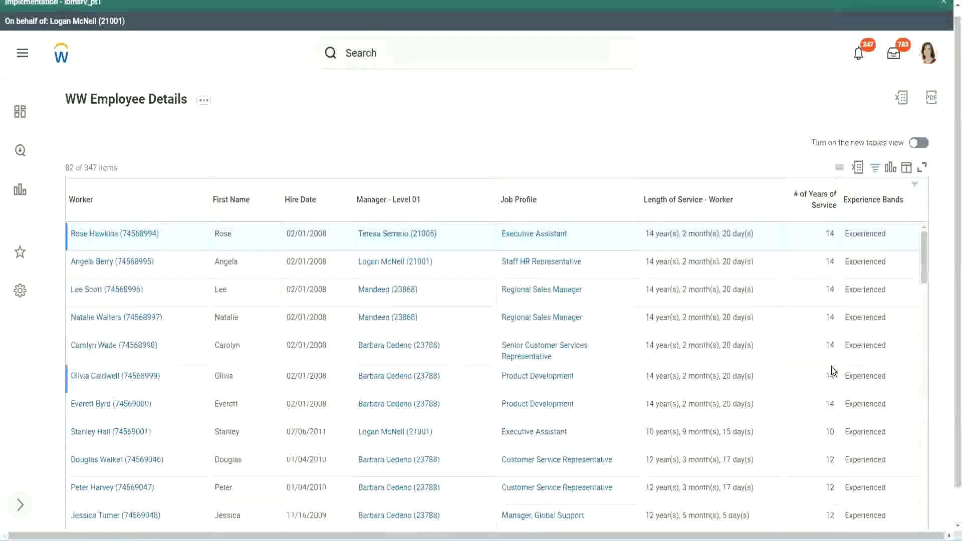
# Return to the filtered WW Employee Details results in Workday and check the years of service of the Experienced rows against the band's range
pyautogui.scroll(-4, 833, 371)
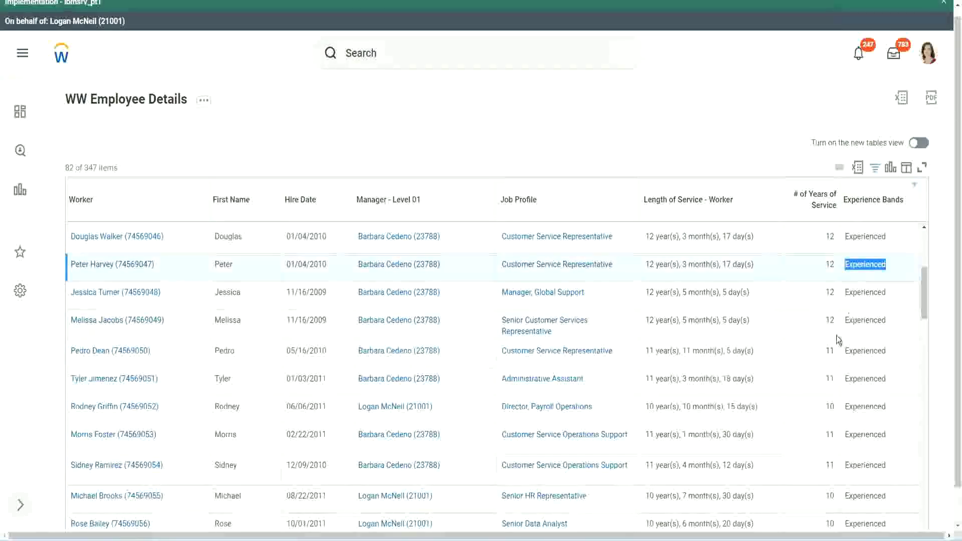
pyautogui.scroll(-2, 832, 351)
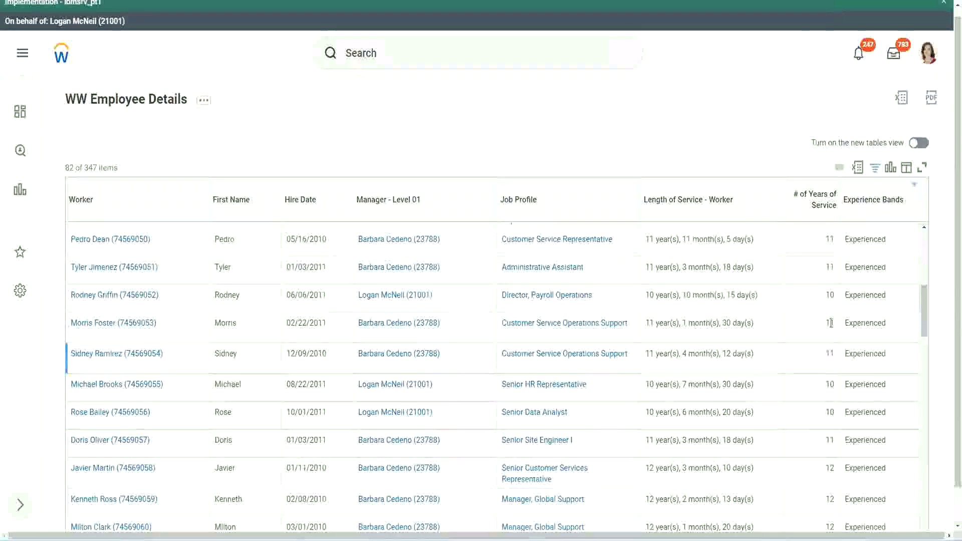
pyautogui.click(830, 353)
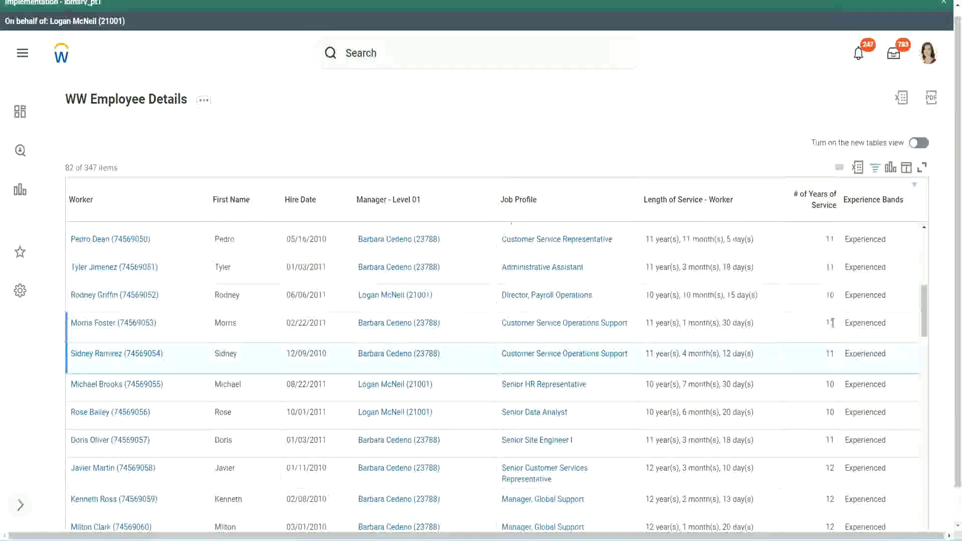
pyautogui.click(875, 323)
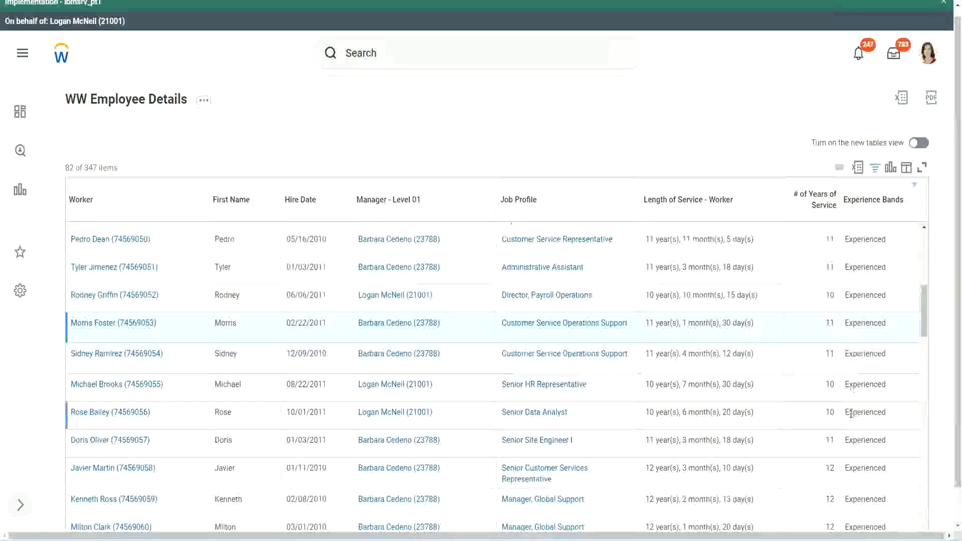
pyautogui.scroll(-10, 852, 414)
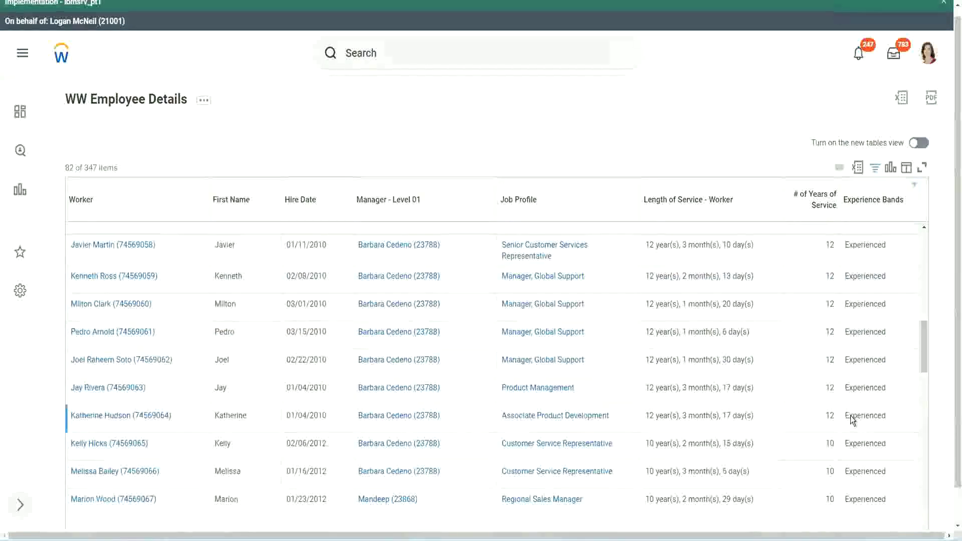